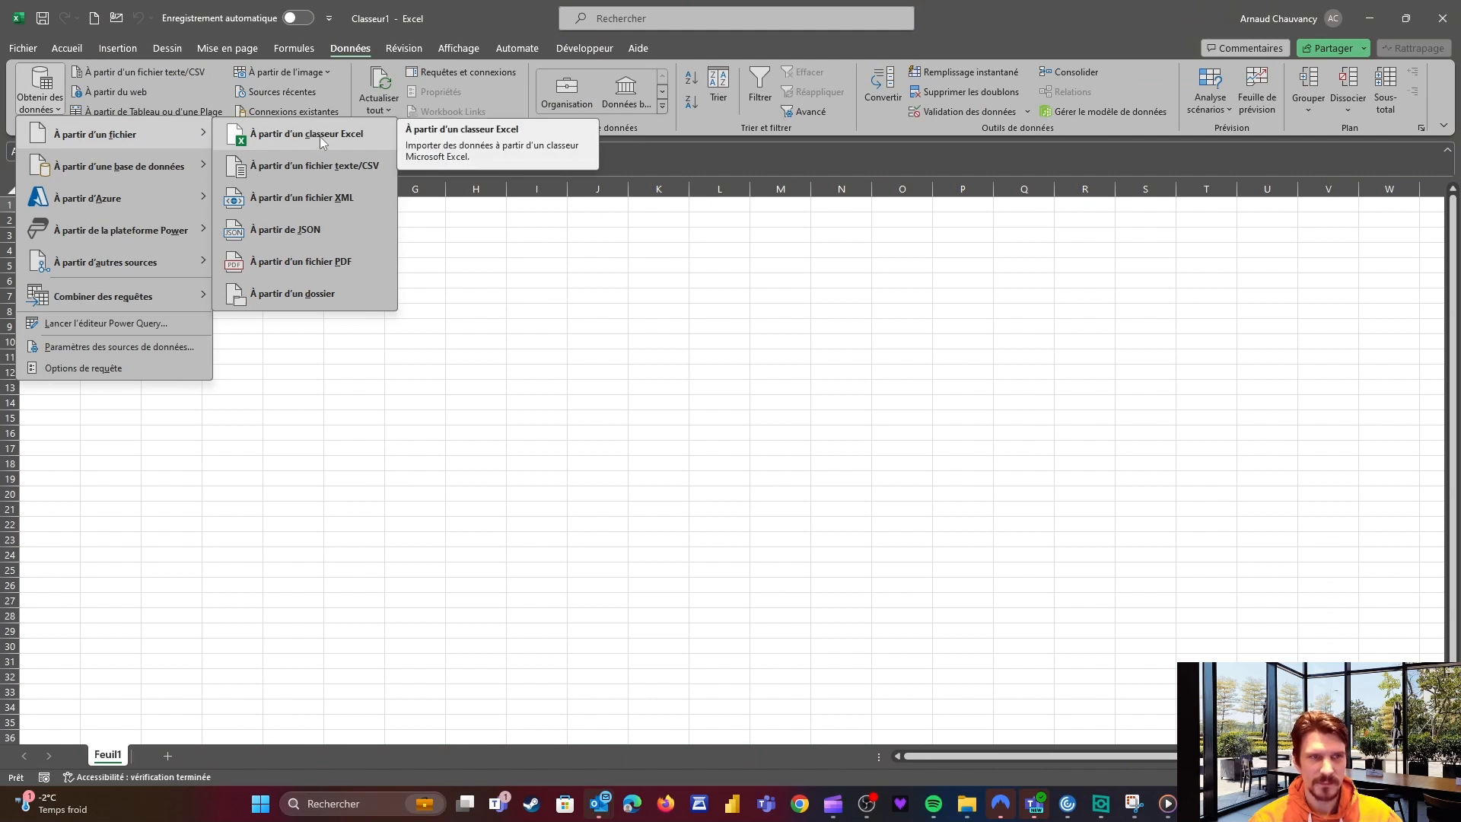
Import the Feuil1 sheet of Fichier_Exemple_04.xlsx from the Excel - Fichier de base folder and open it for data transformation.
left_click(319, 135)
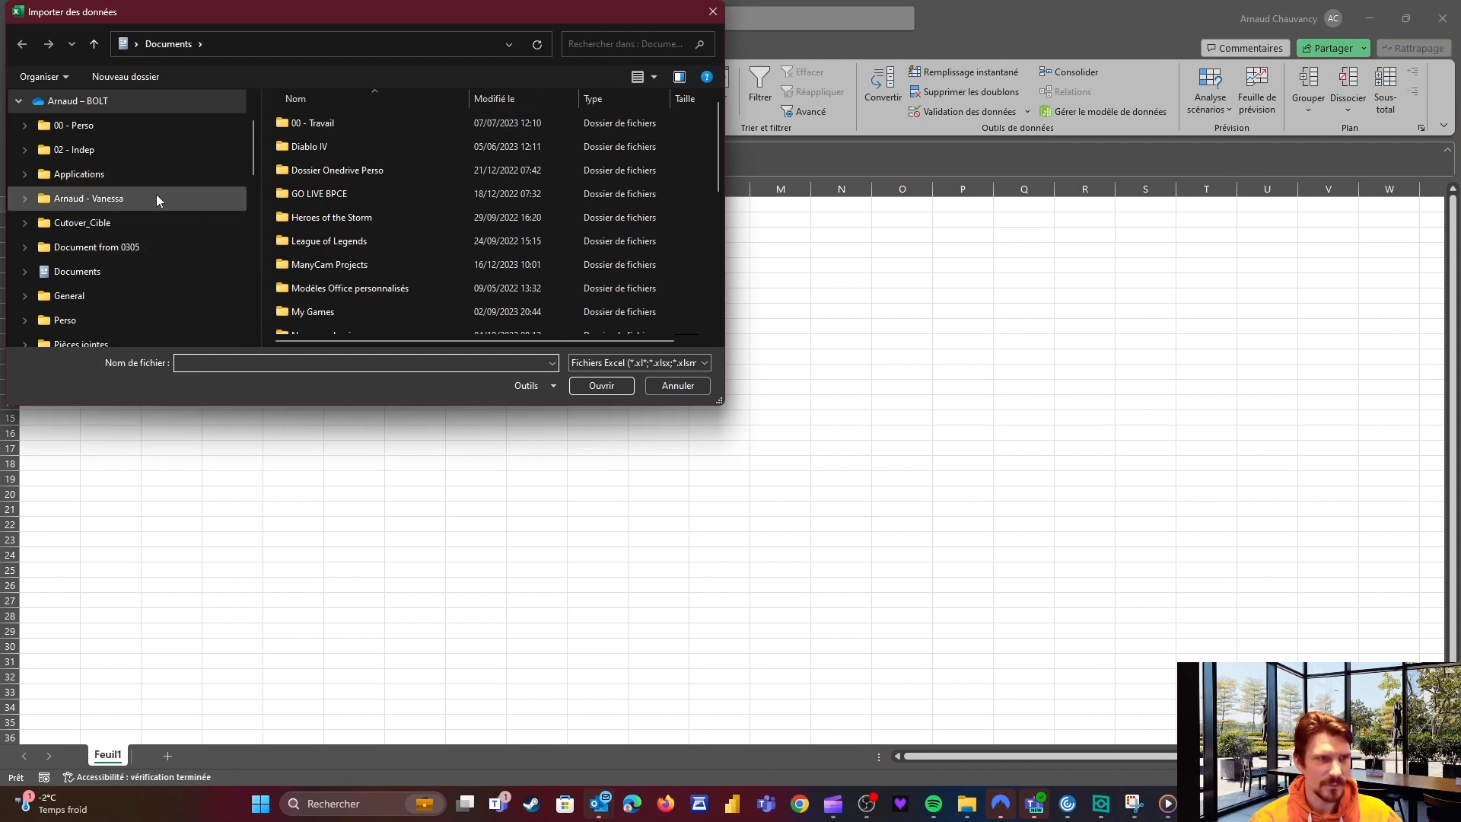
scroll(156, 197, "down", 2)
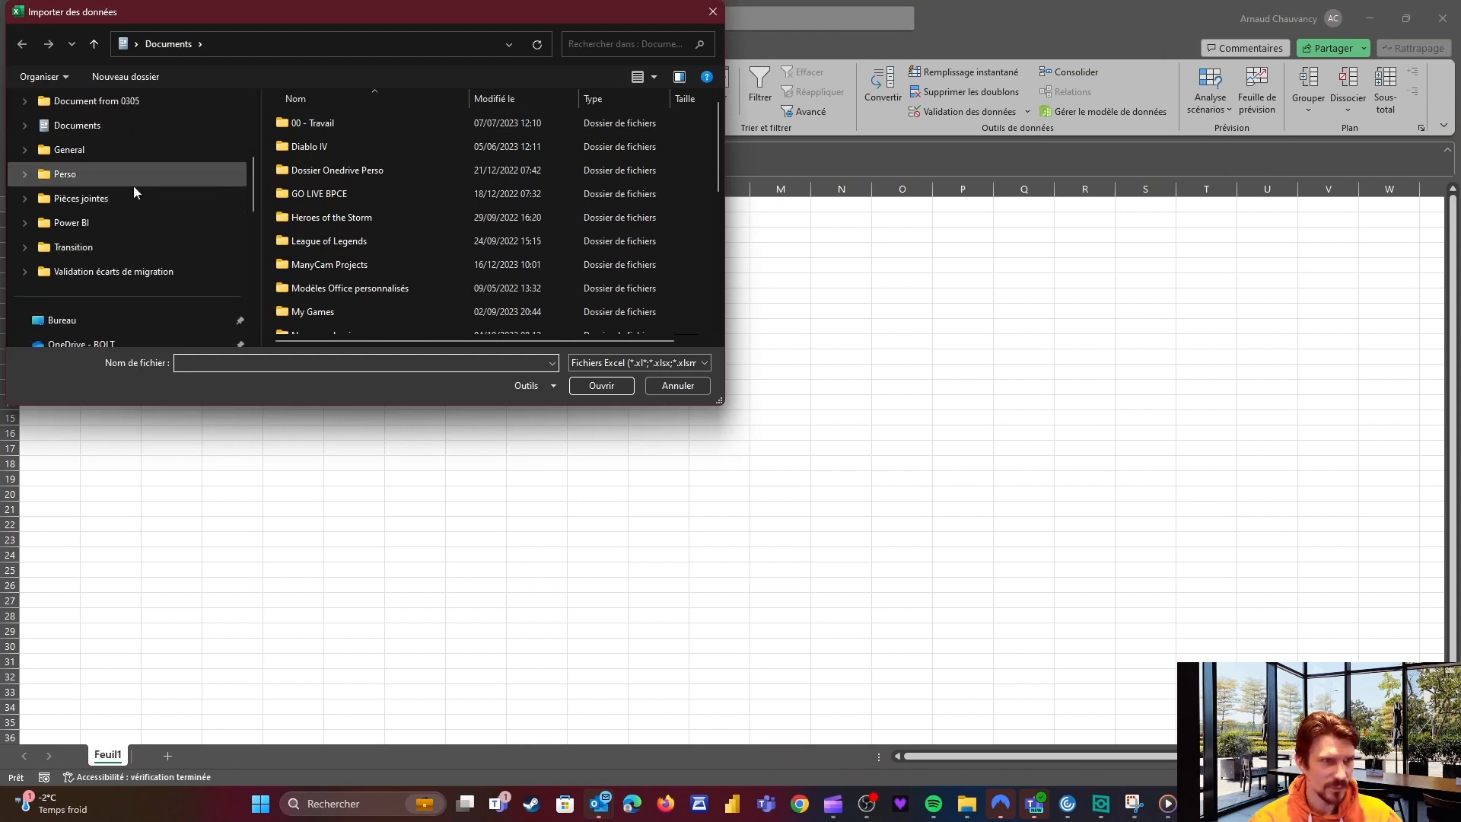
scroll(129, 194, "down", 5)
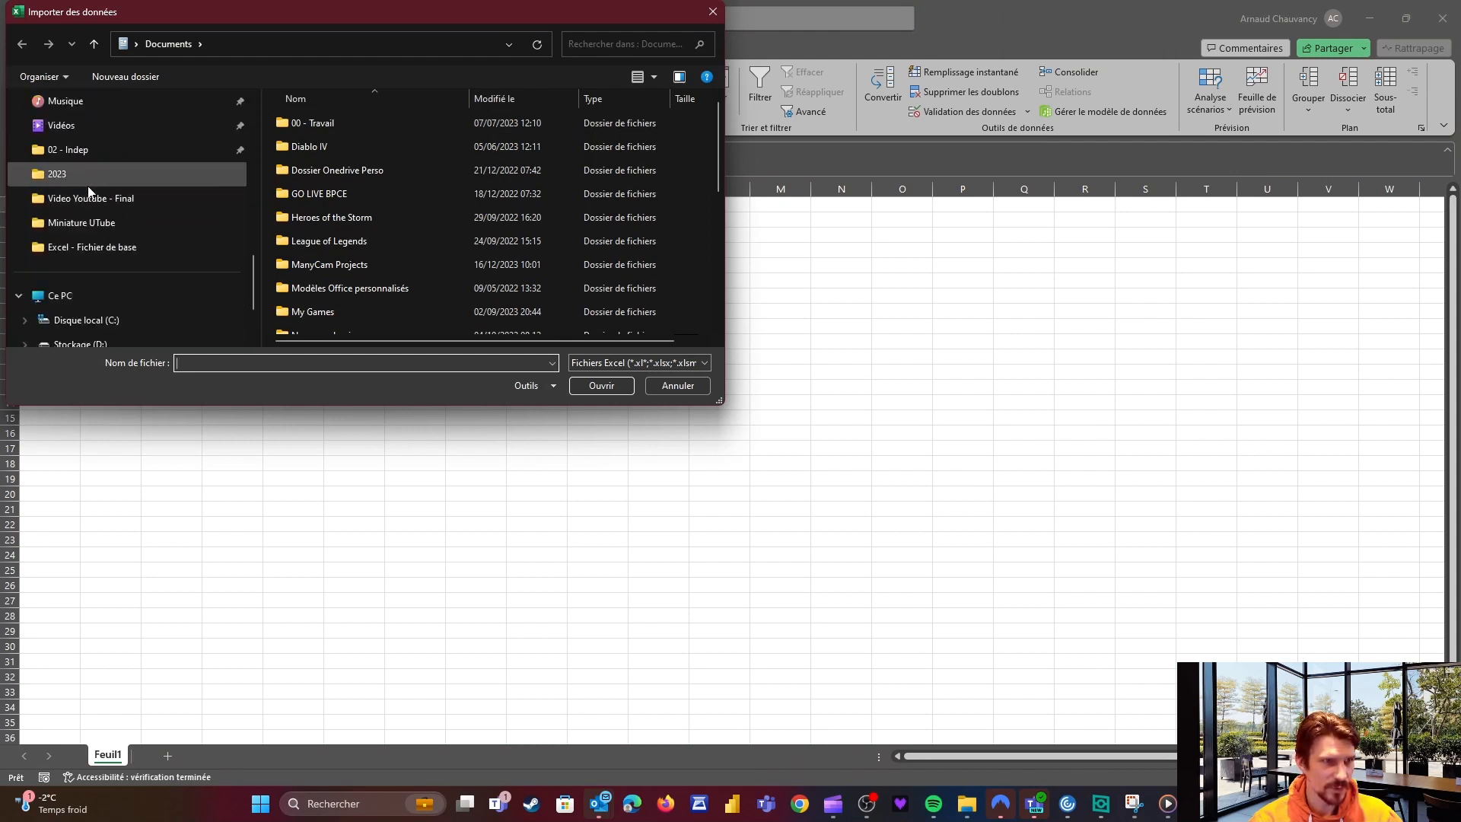
left_click(99, 246)
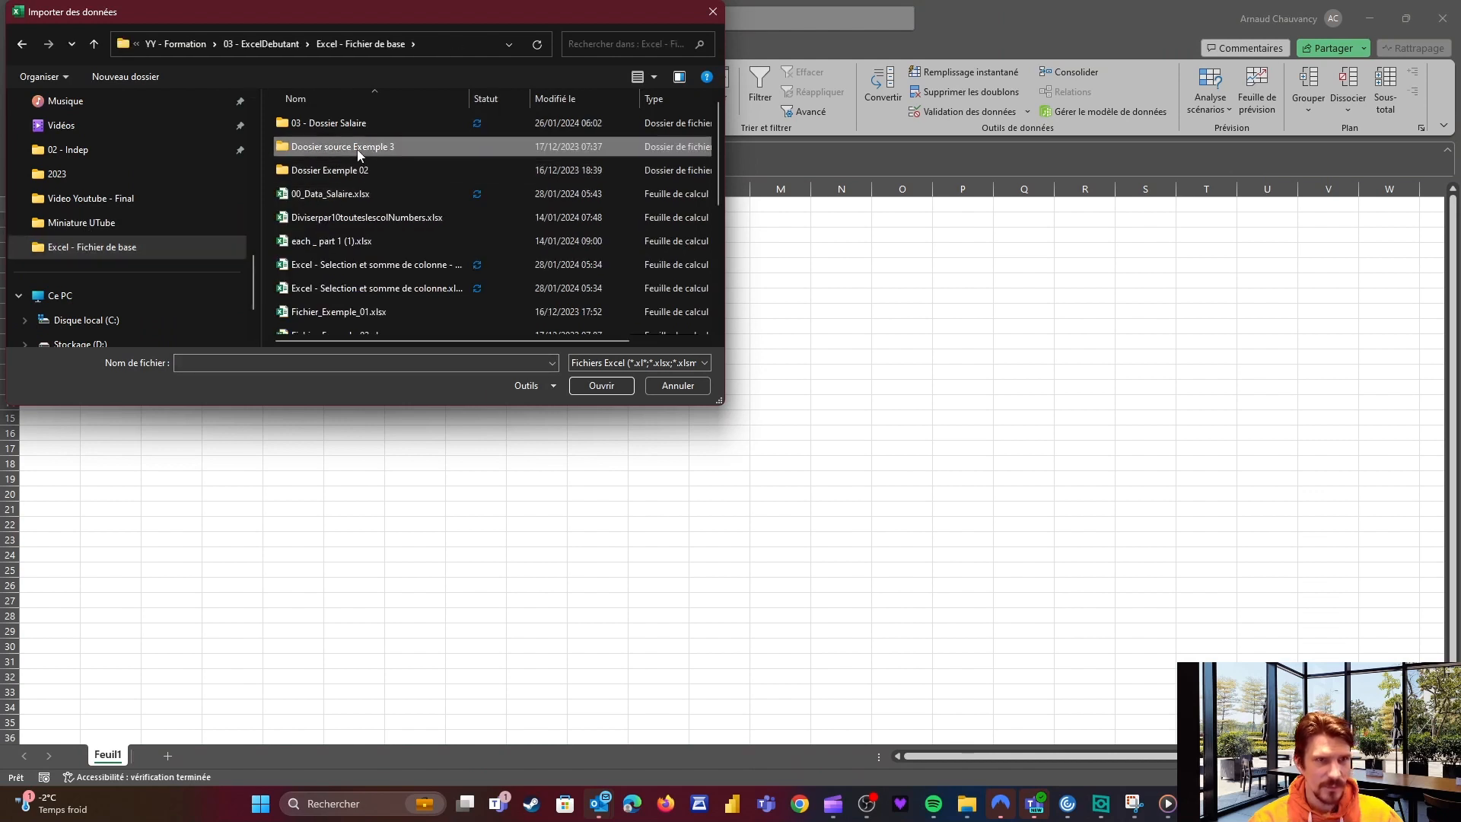
scroll(340, 217, "down", 1)
double_click(349, 321)
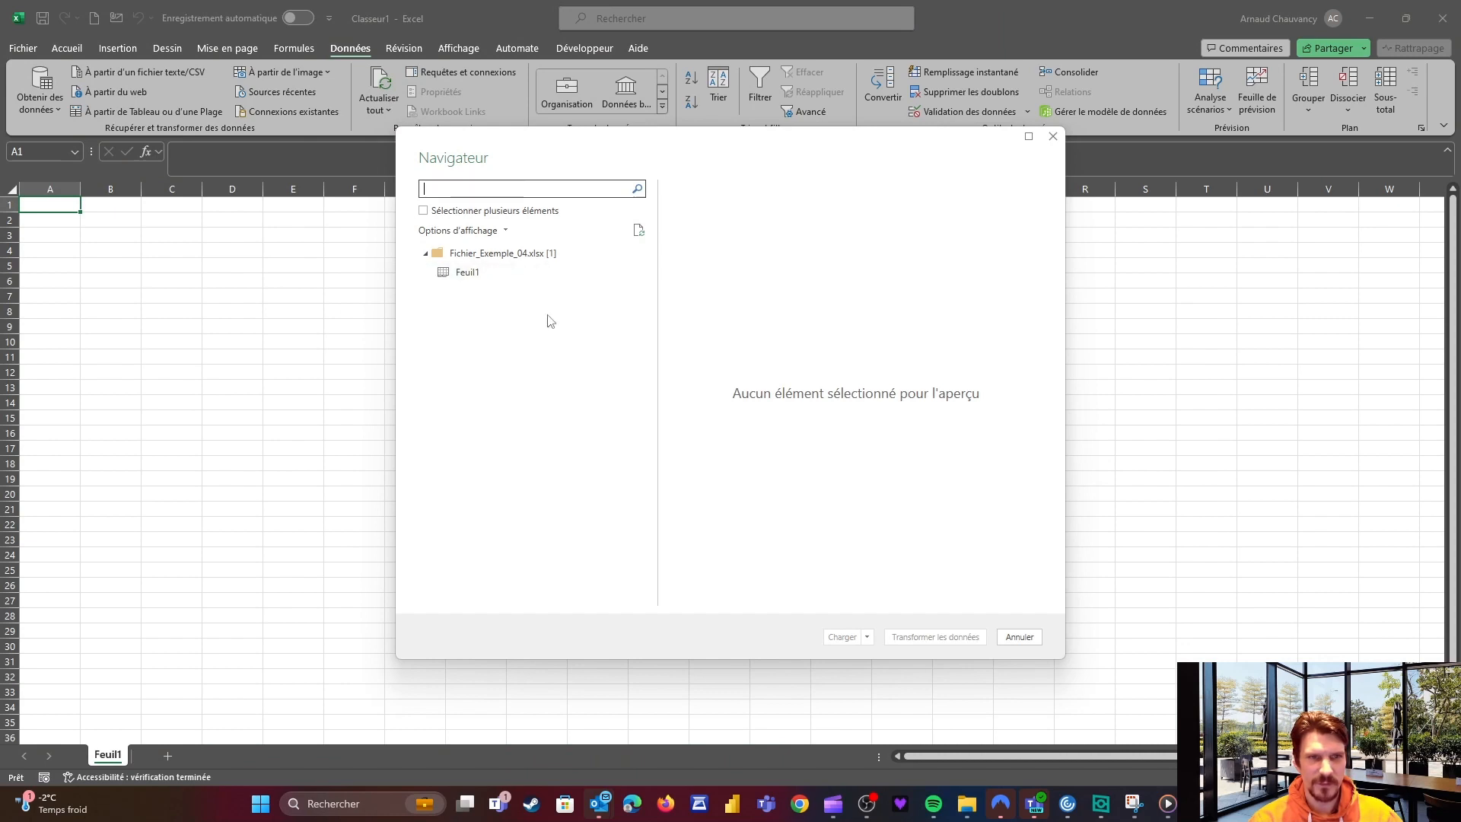
left_click(468, 274)
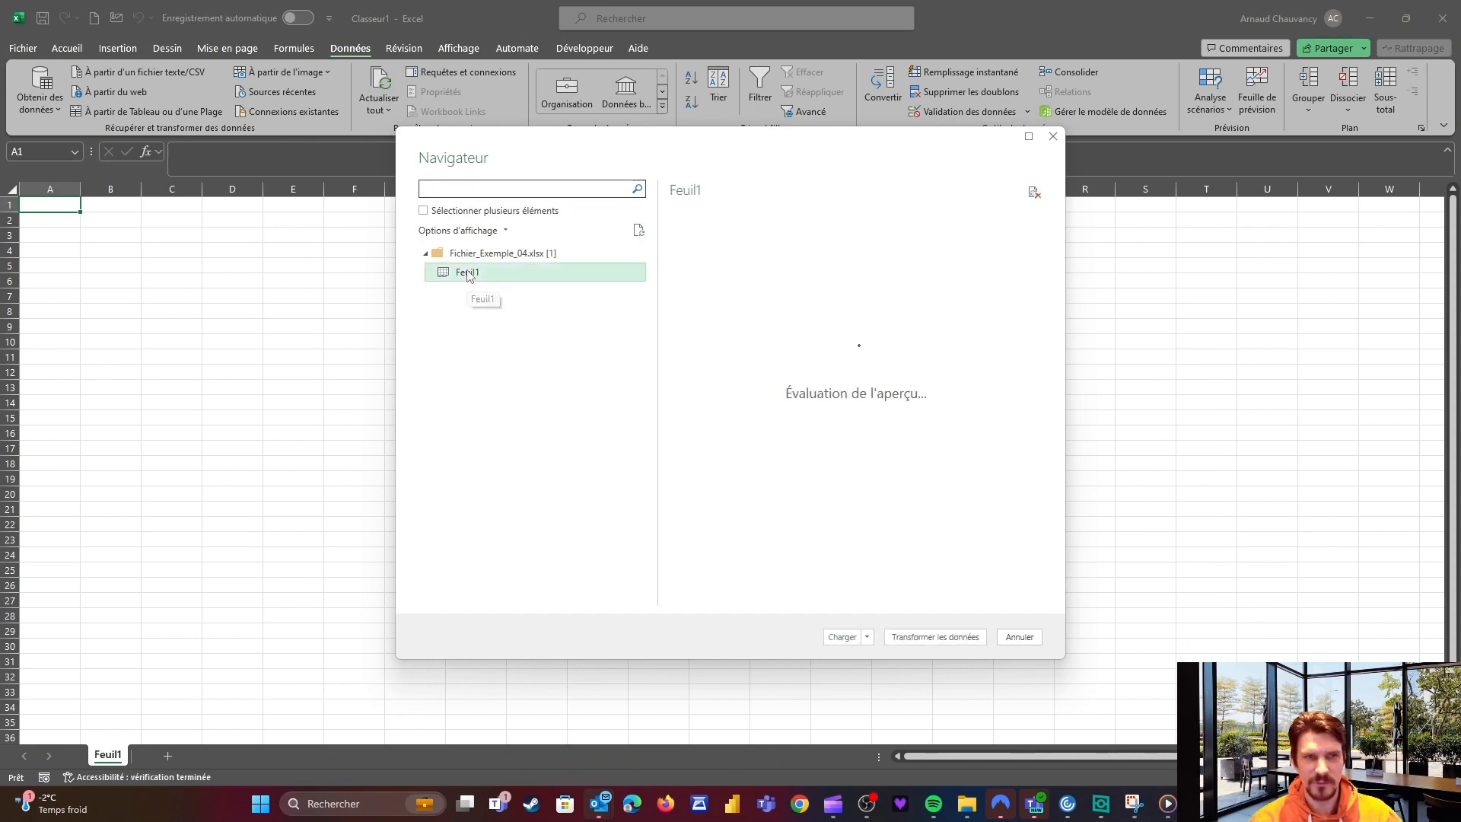
left_click(939, 638)
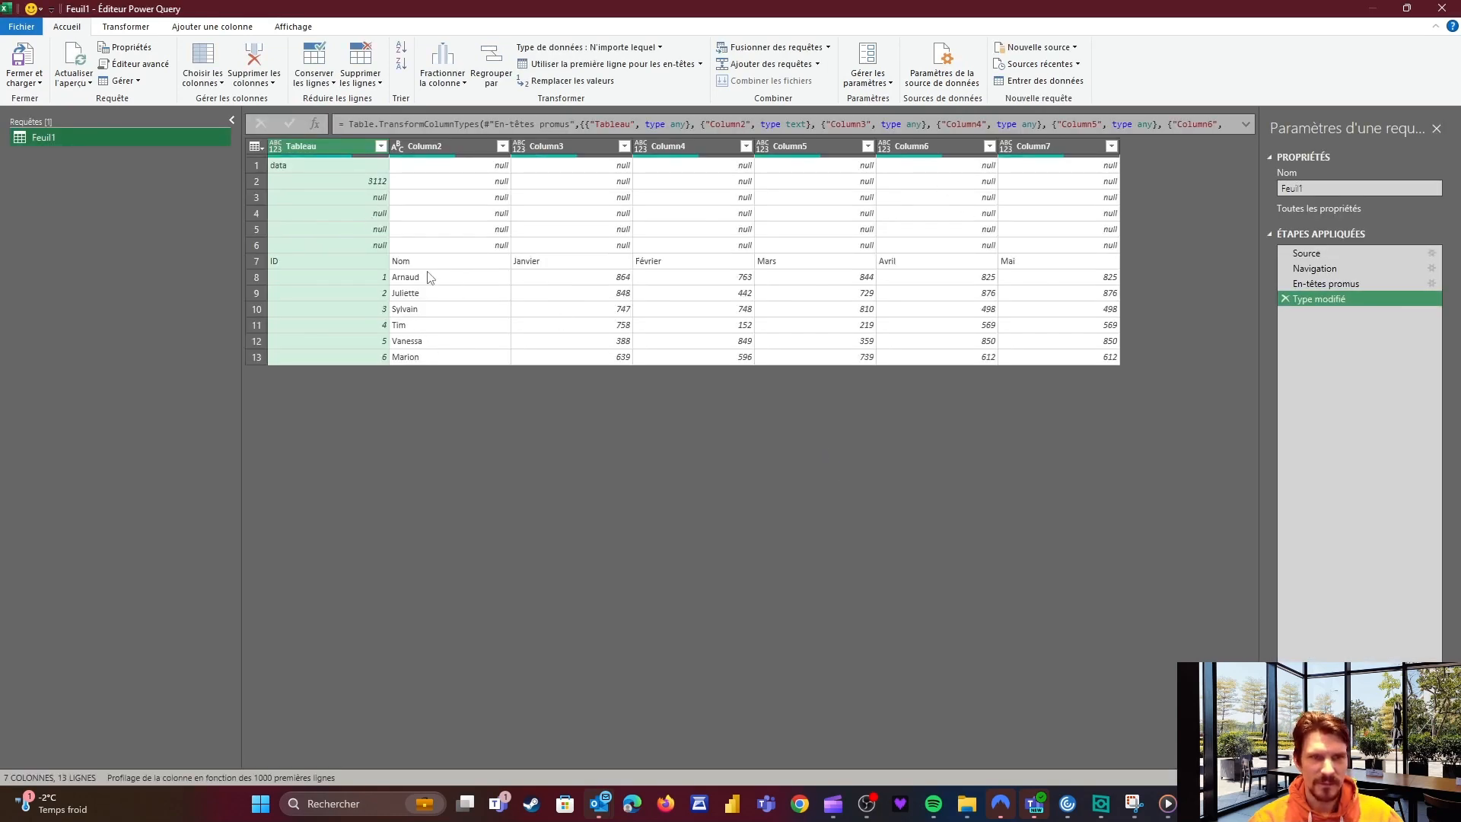
Examine the row holding the ID, Nom and month labels and the empty cells above it in the data preview.
left_click(265, 262)
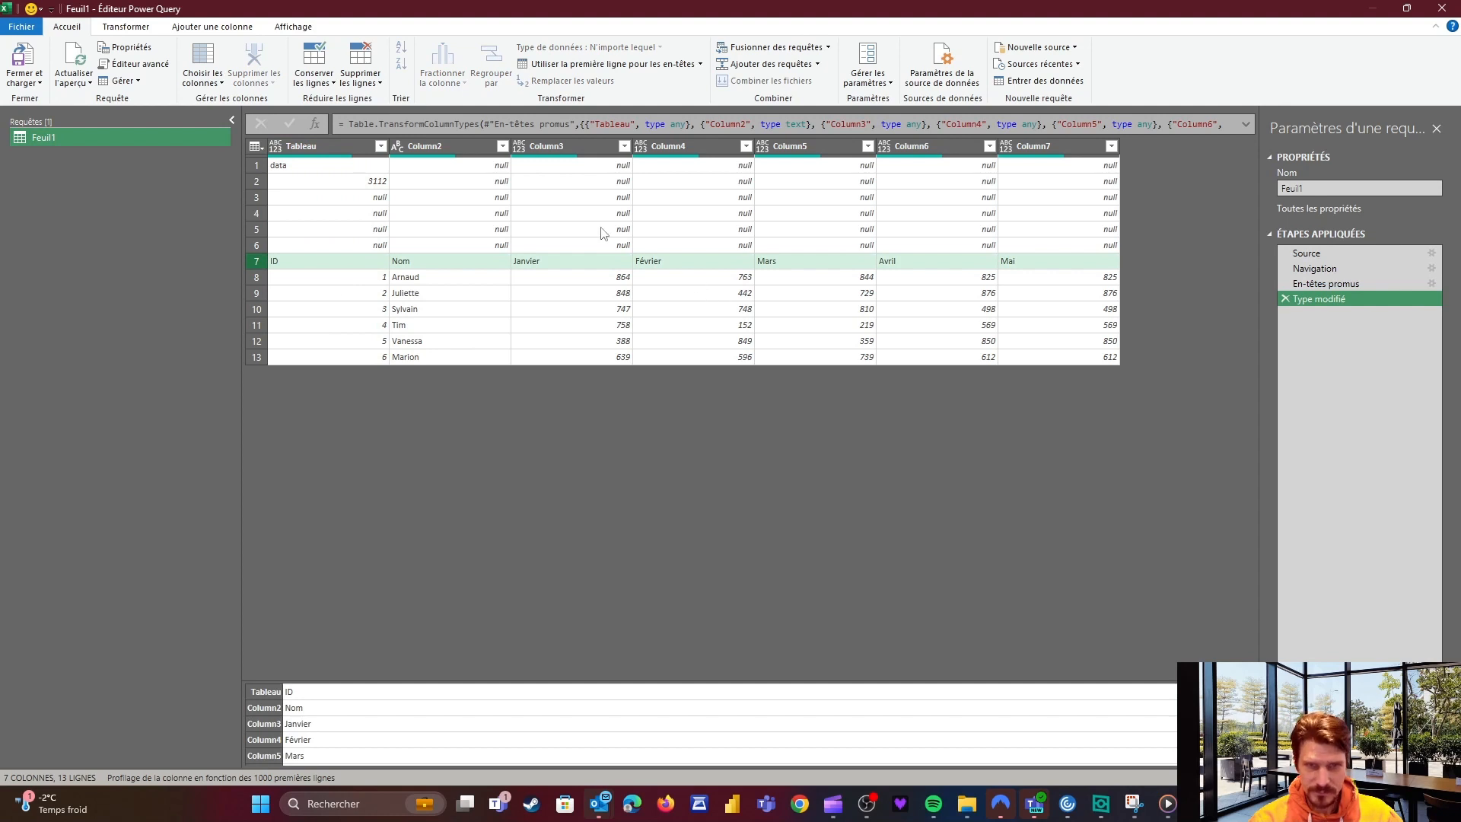
left_click(605, 181)
left_click(586, 197)
left_click(580, 218)
left_click(580, 229)
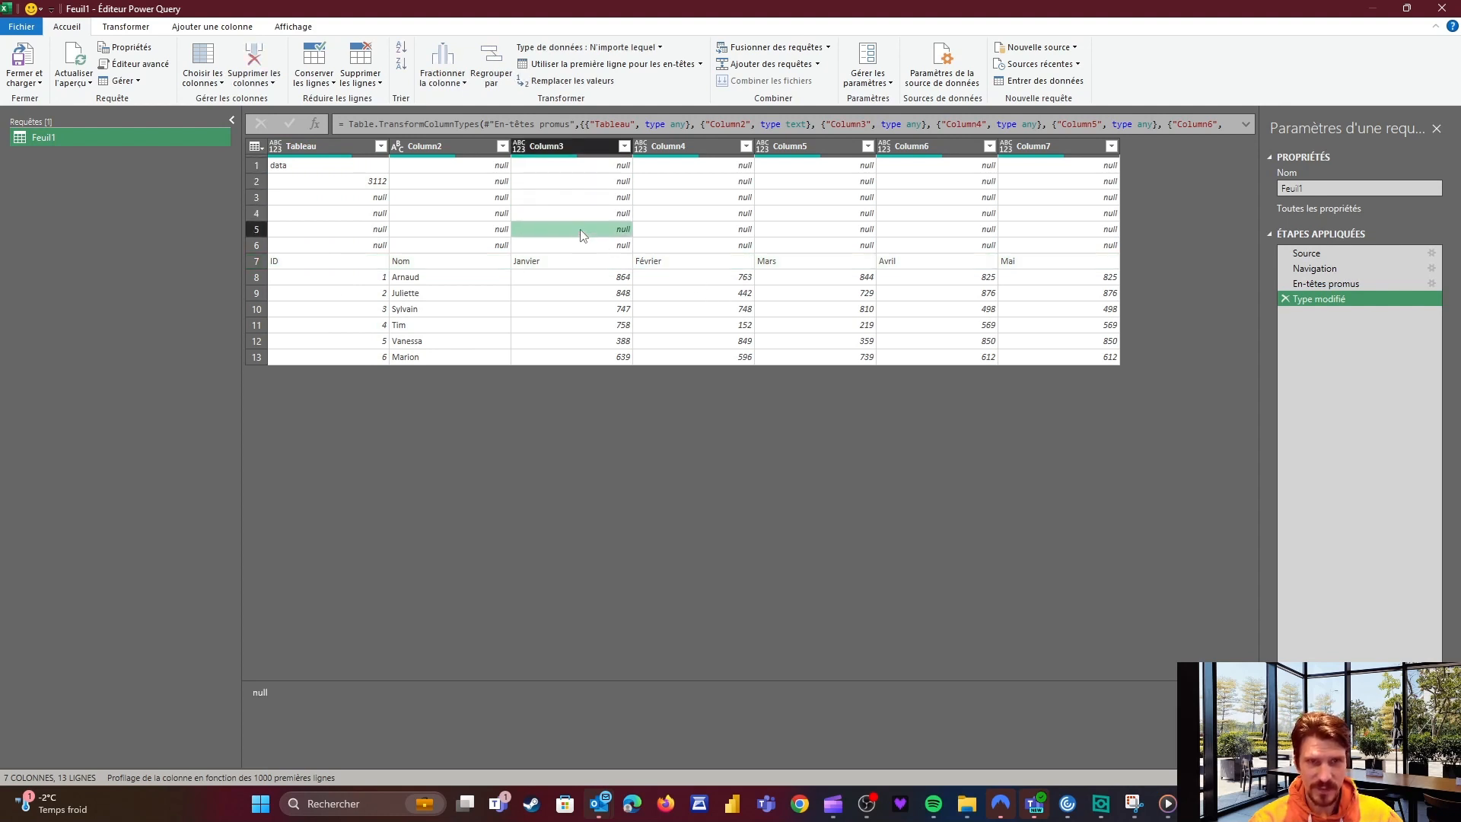
left_click(580, 242)
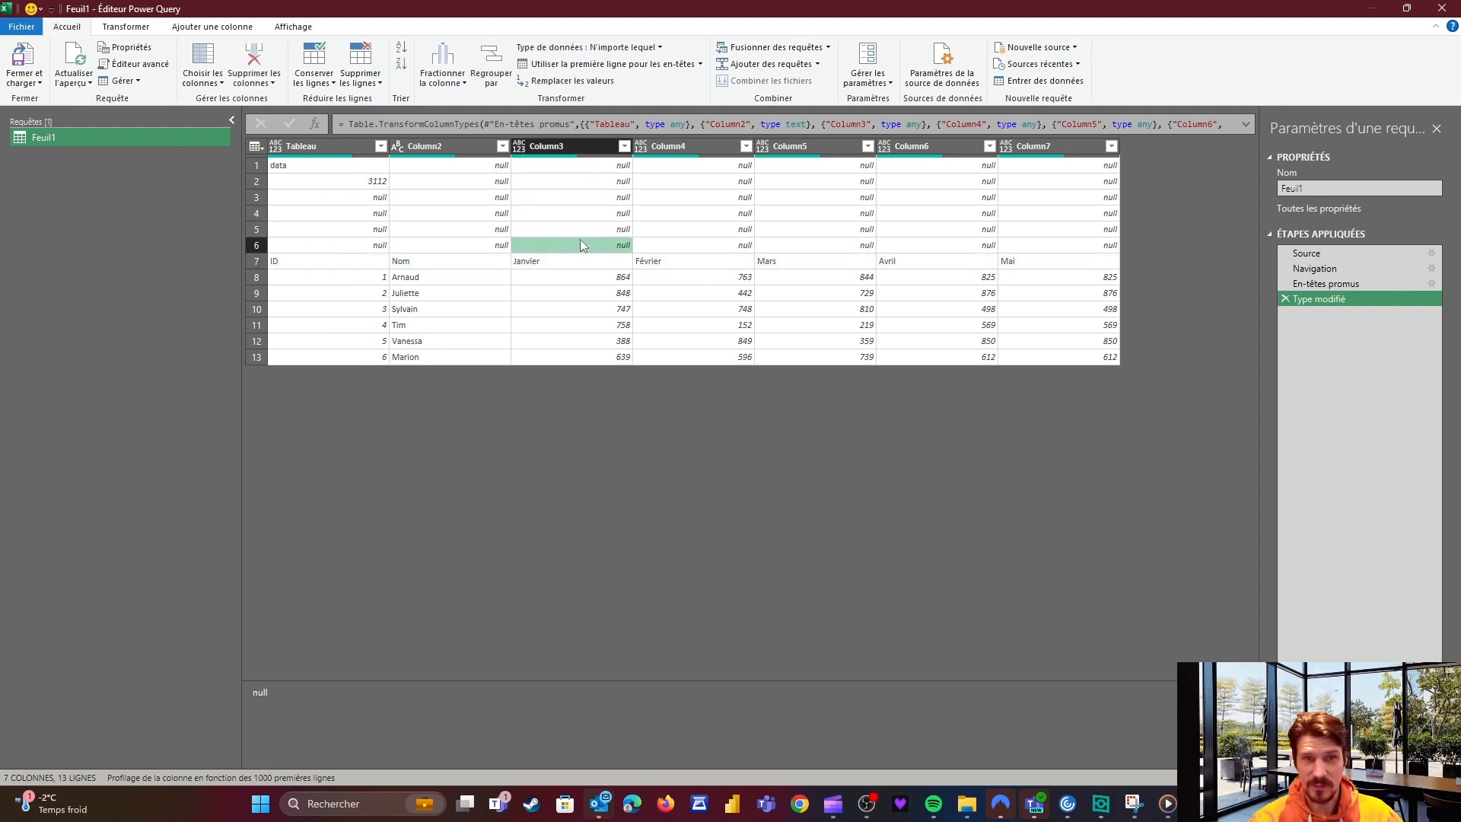
Review the En-têtes promus and Type modifié steps and delete both from the Feuil1 query.
left_click(1310, 285)
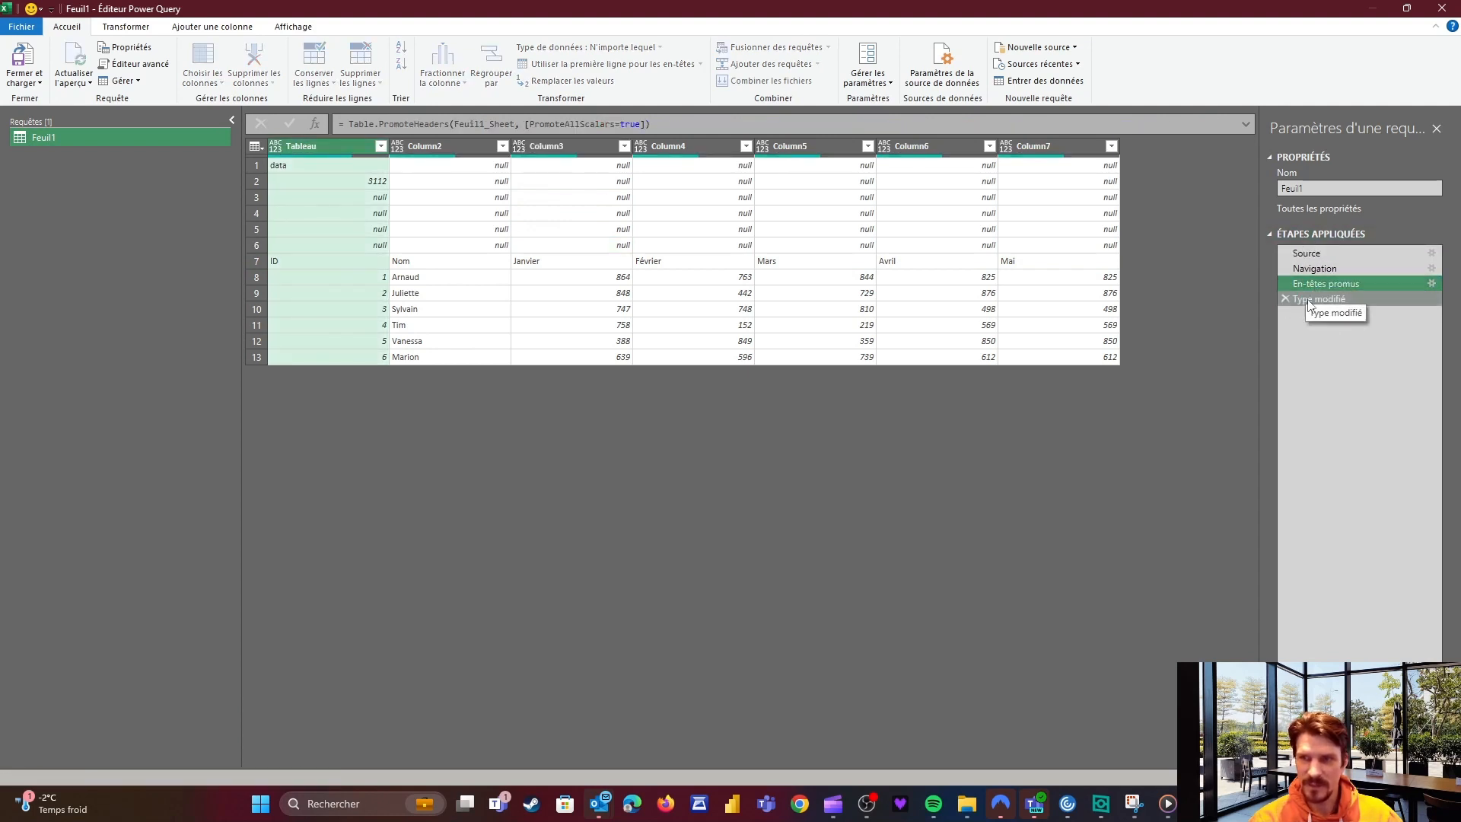
left_click(1310, 300)
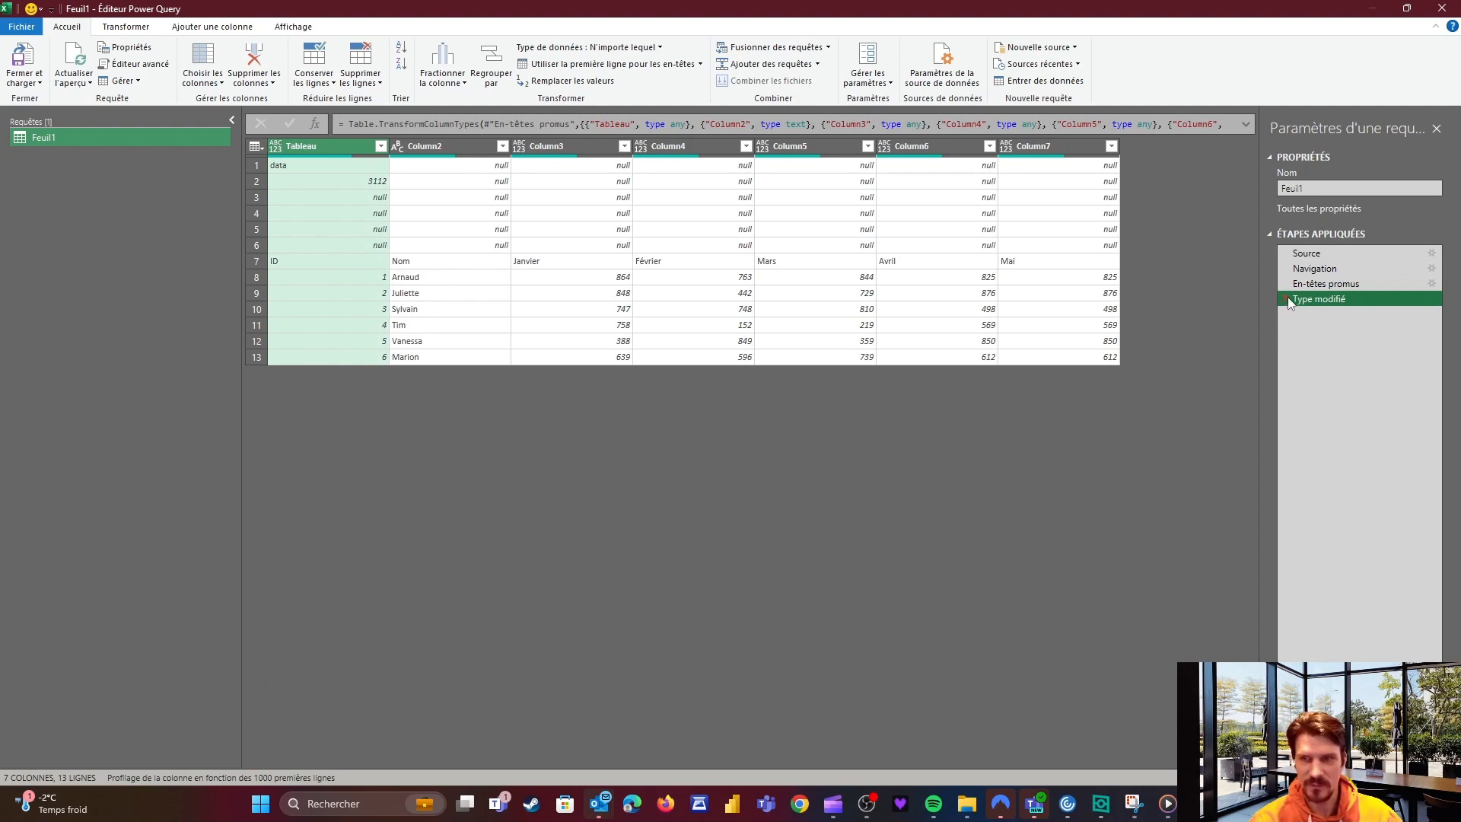
left_click(1288, 289)
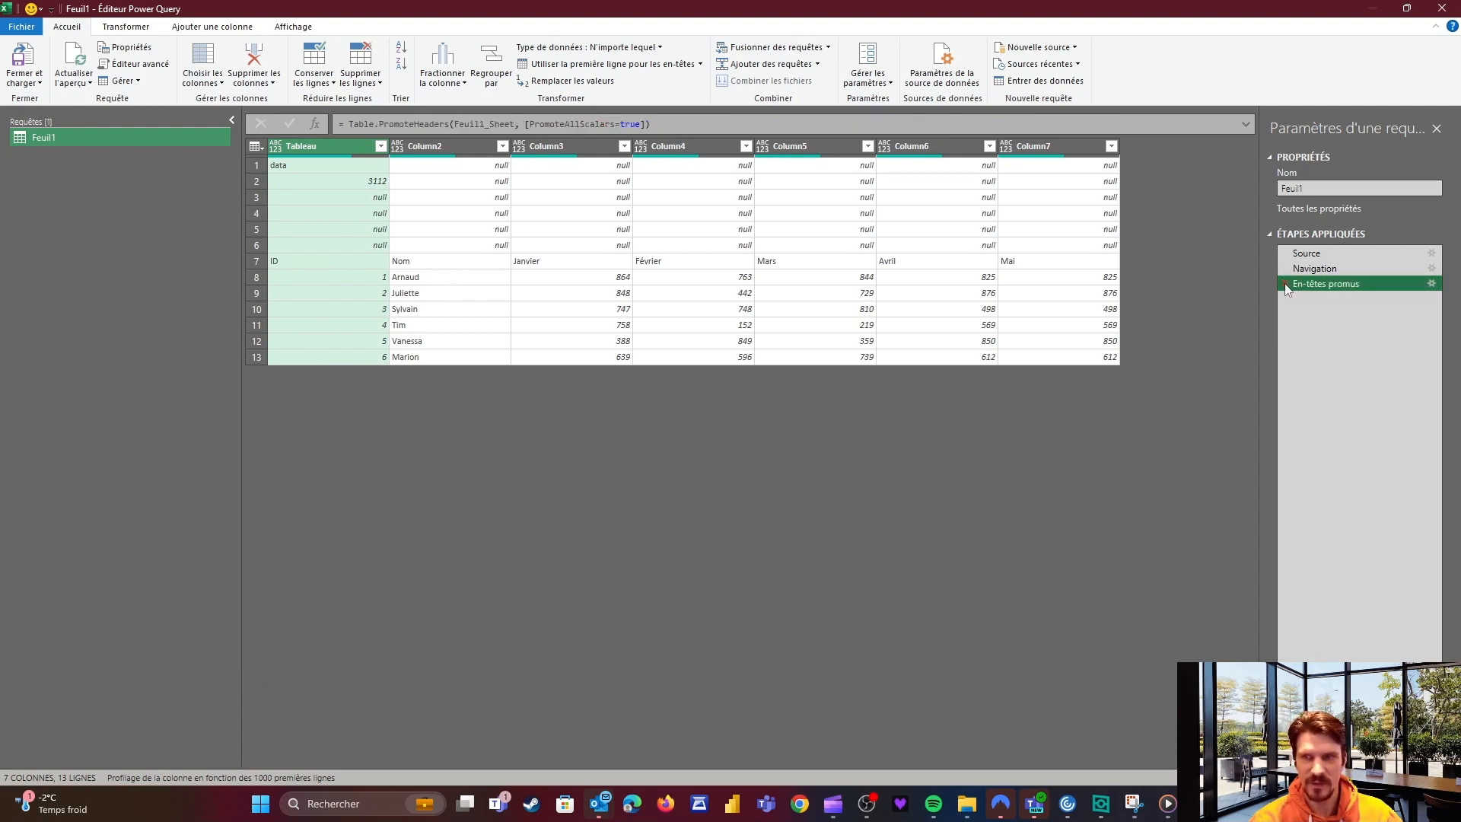
left_click(1285, 283)
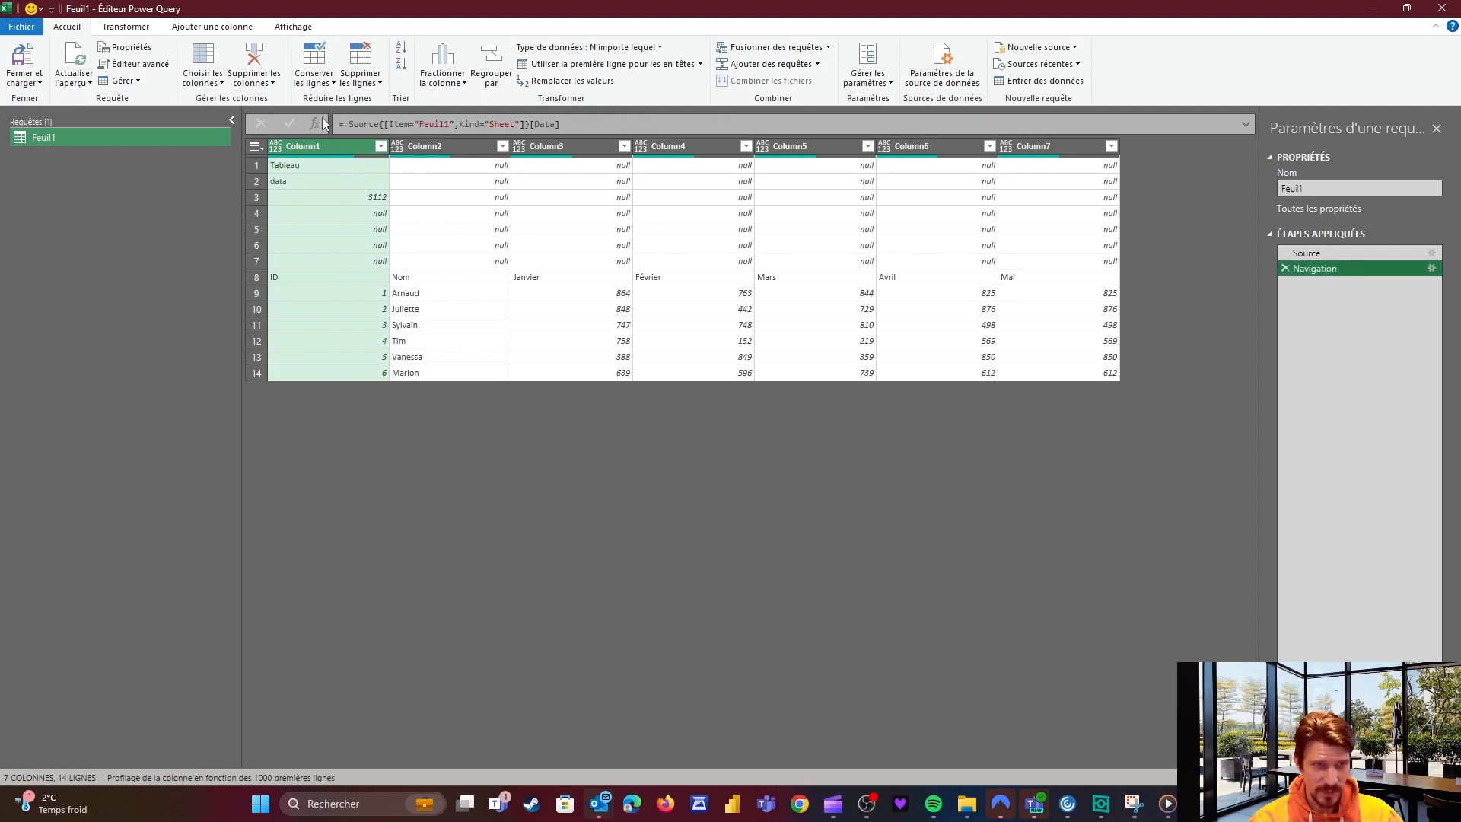
left_click(257, 278)
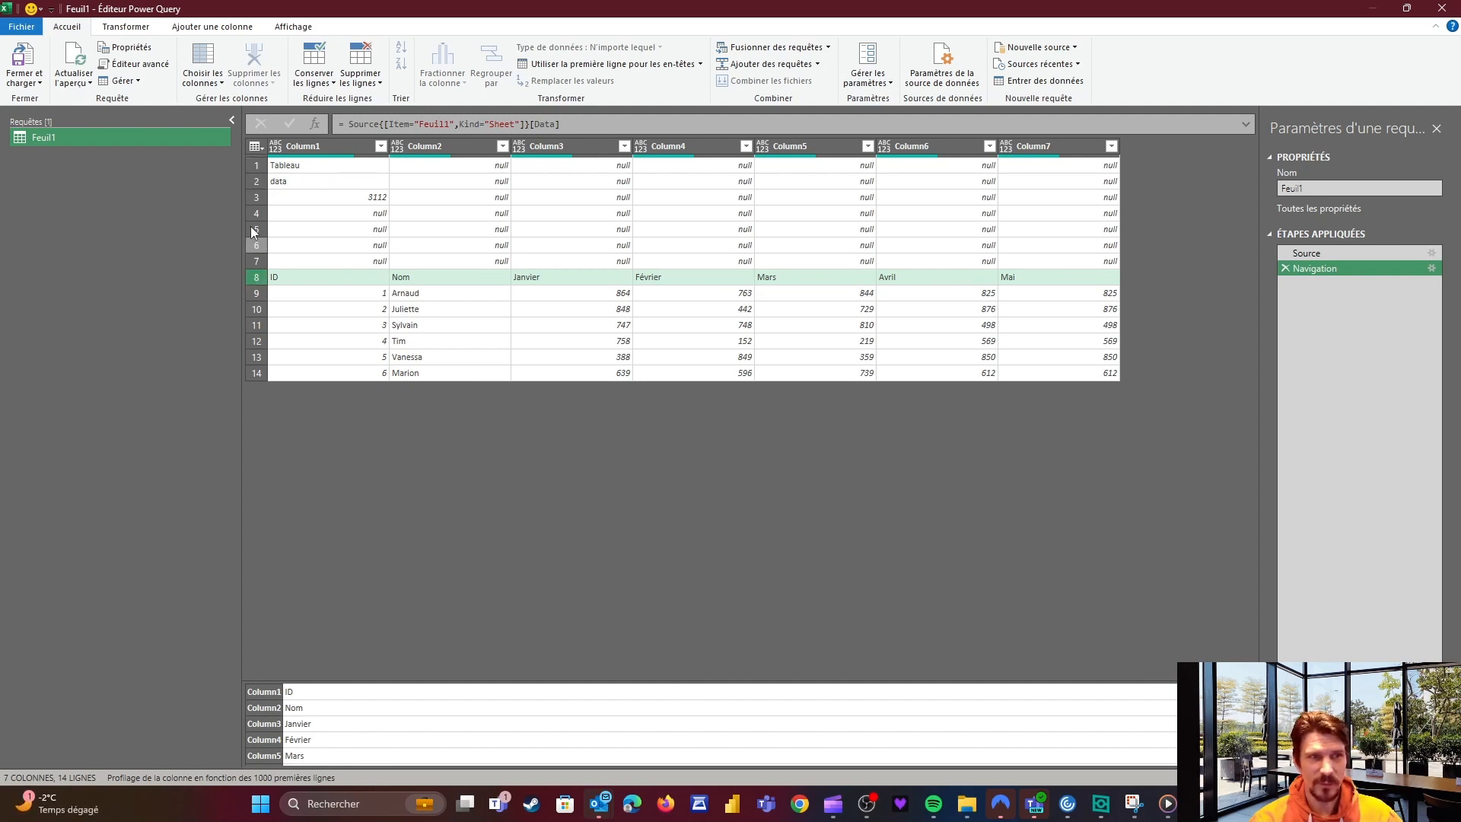
left_click(257, 163)
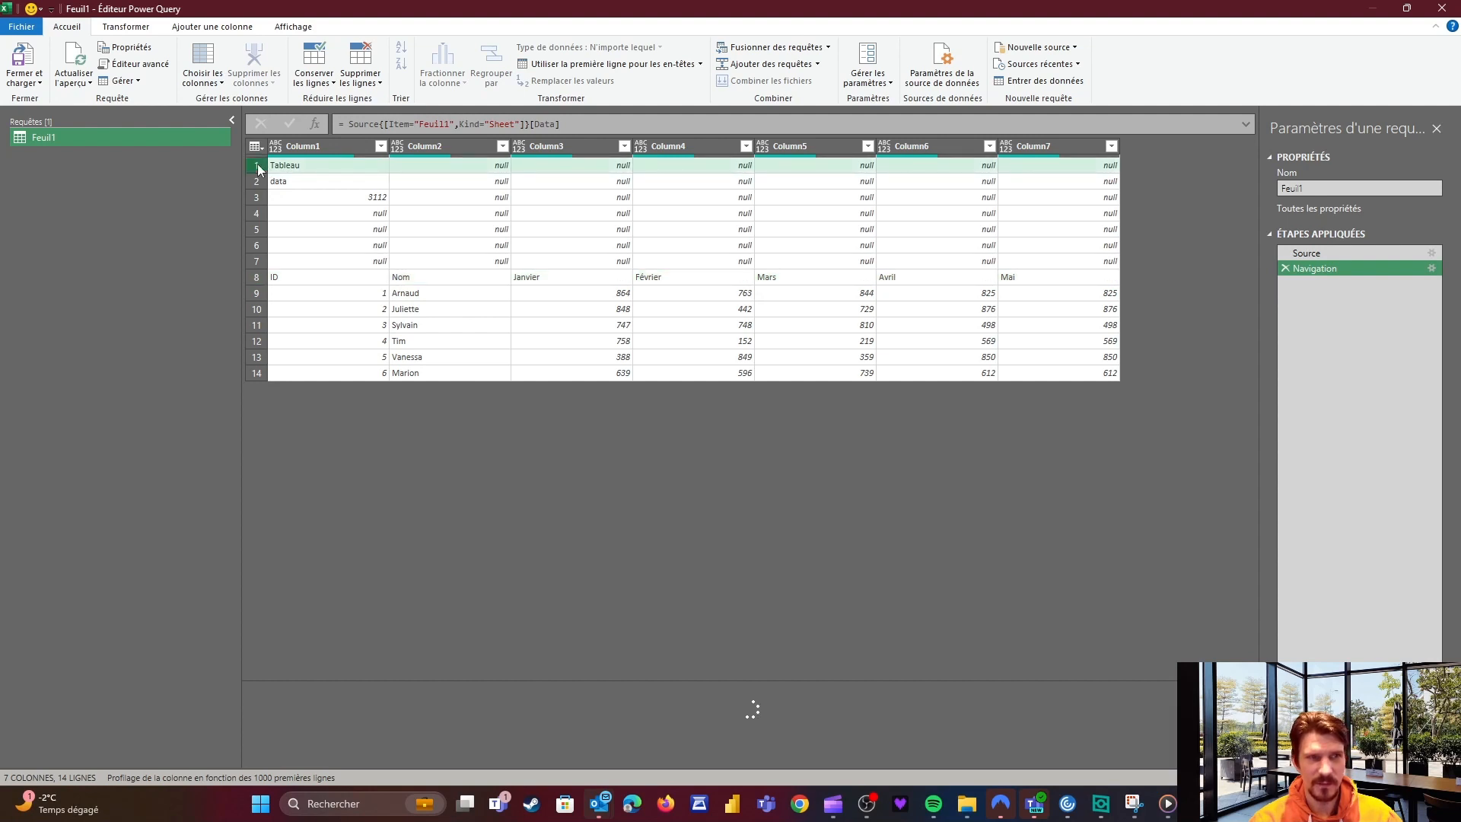
left_click(258, 182)
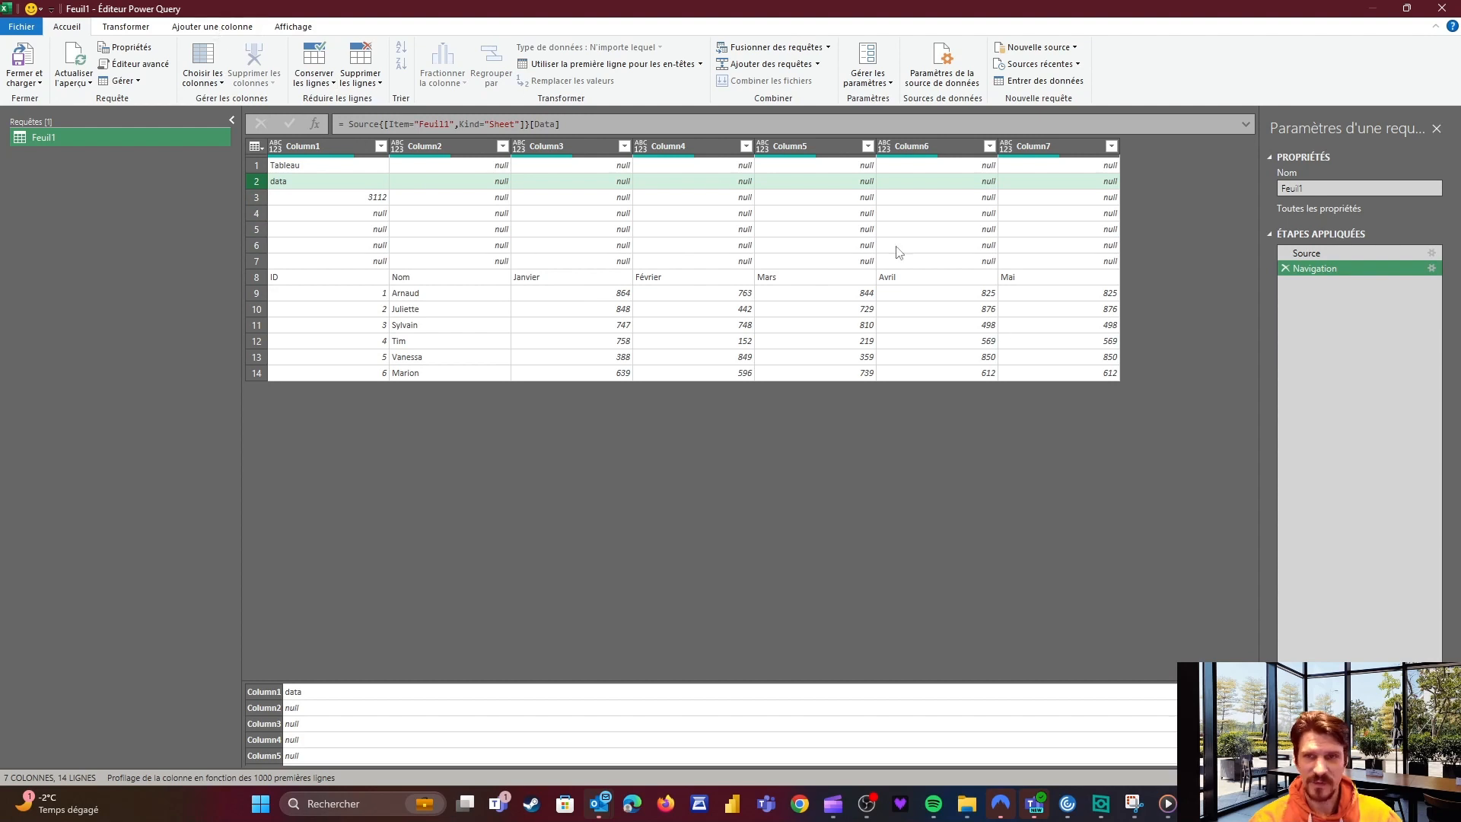
Add an index column starting from 0 to the Feuil1 query.
left_click(218, 28)
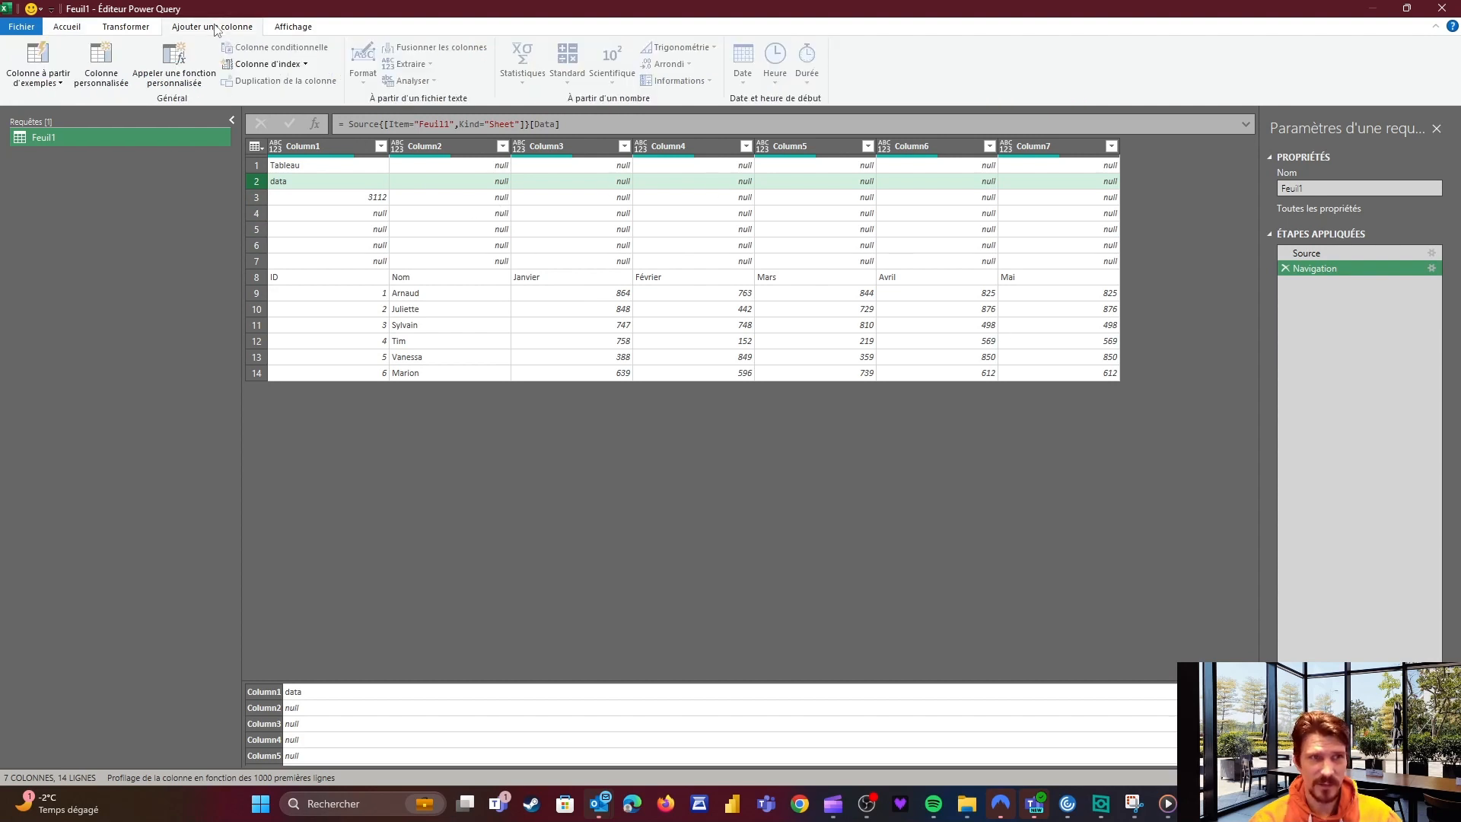
left_click(305, 64)
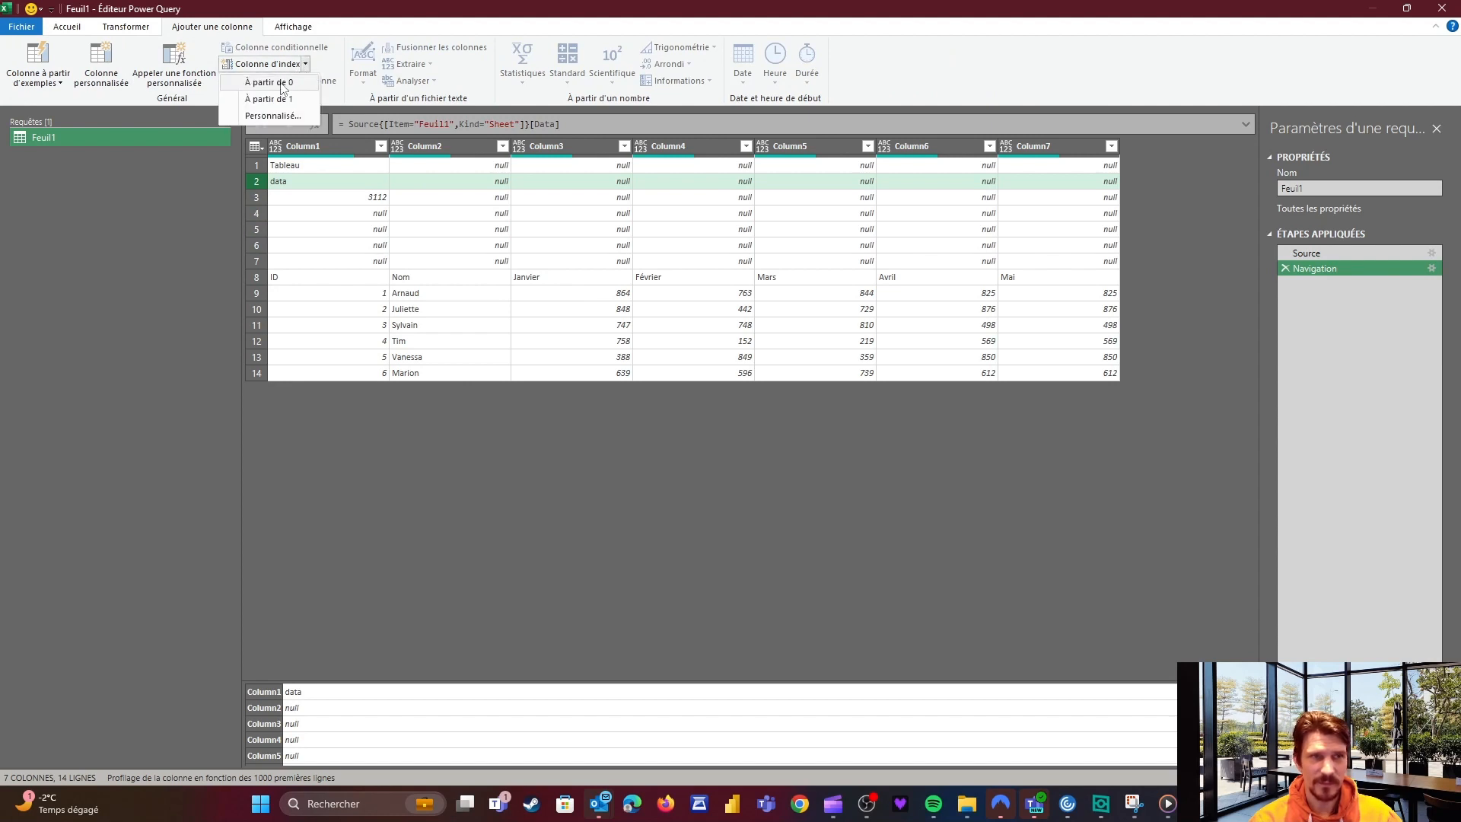
left_click(281, 85)
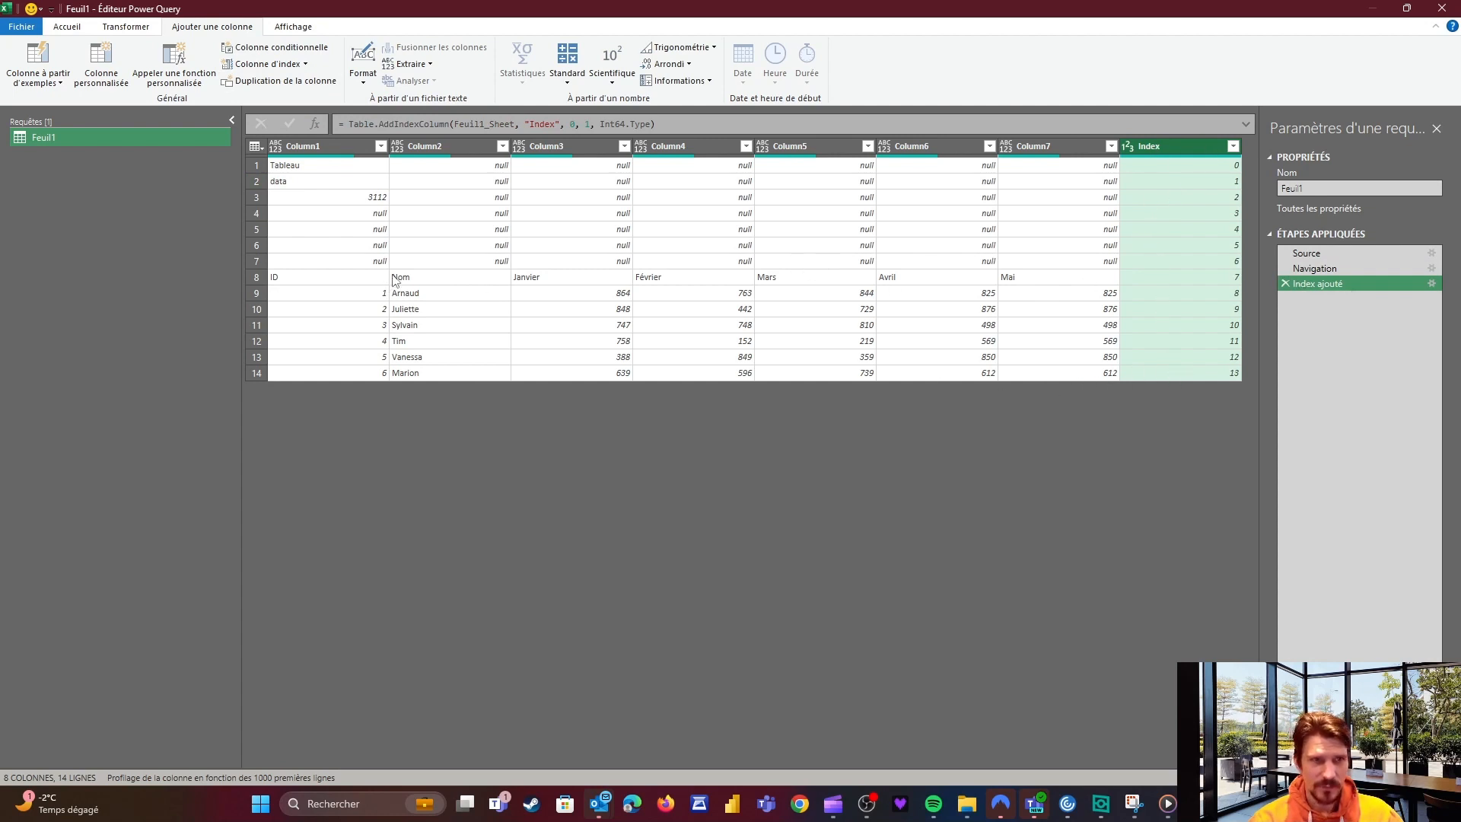
Filter Column1 to keep only the row whose value is ID.
left_click(286, 277)
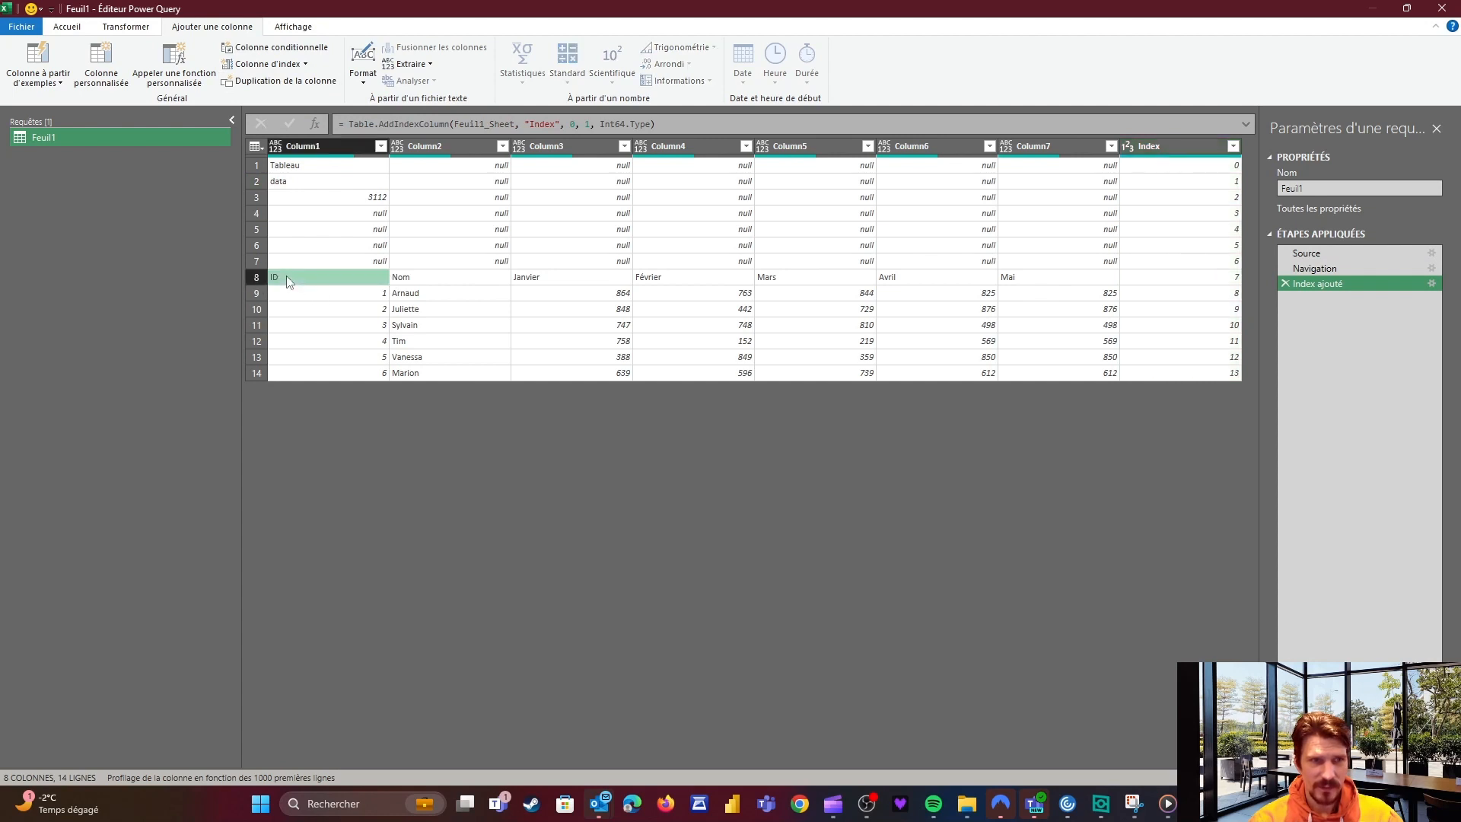
left_click(381, 146)
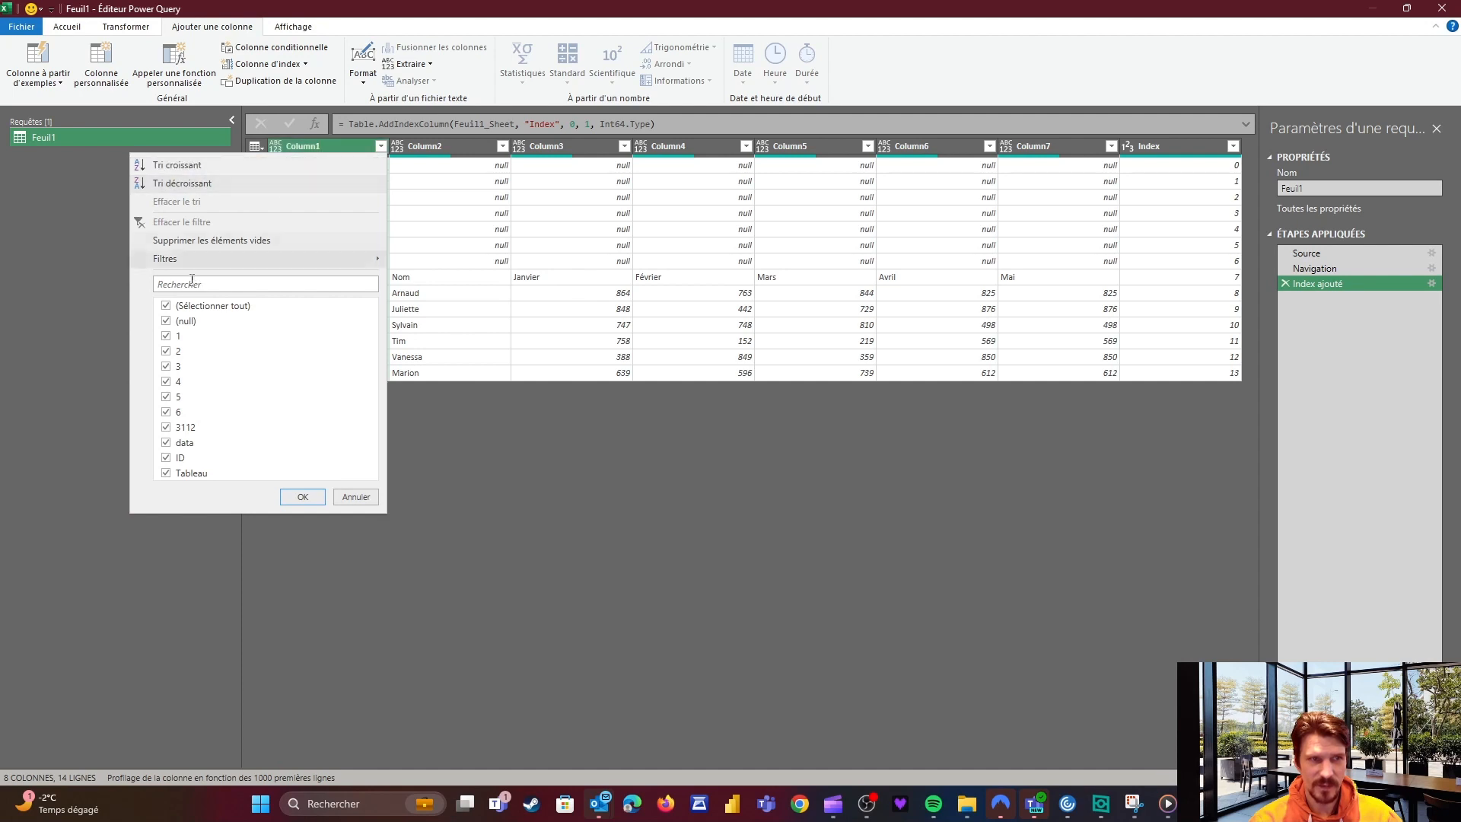
left_click(166, 306)
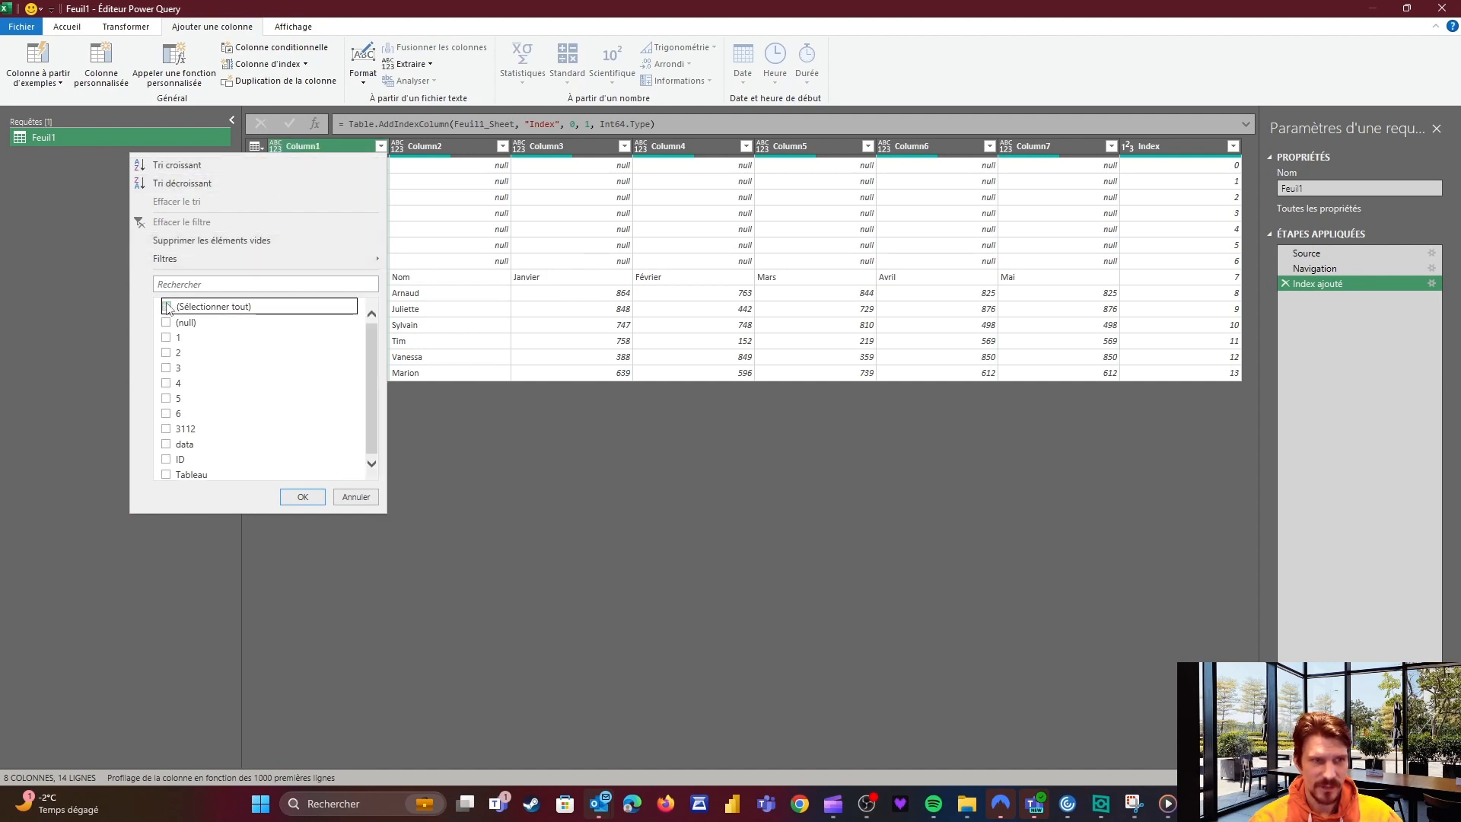
left_click(168, 461)
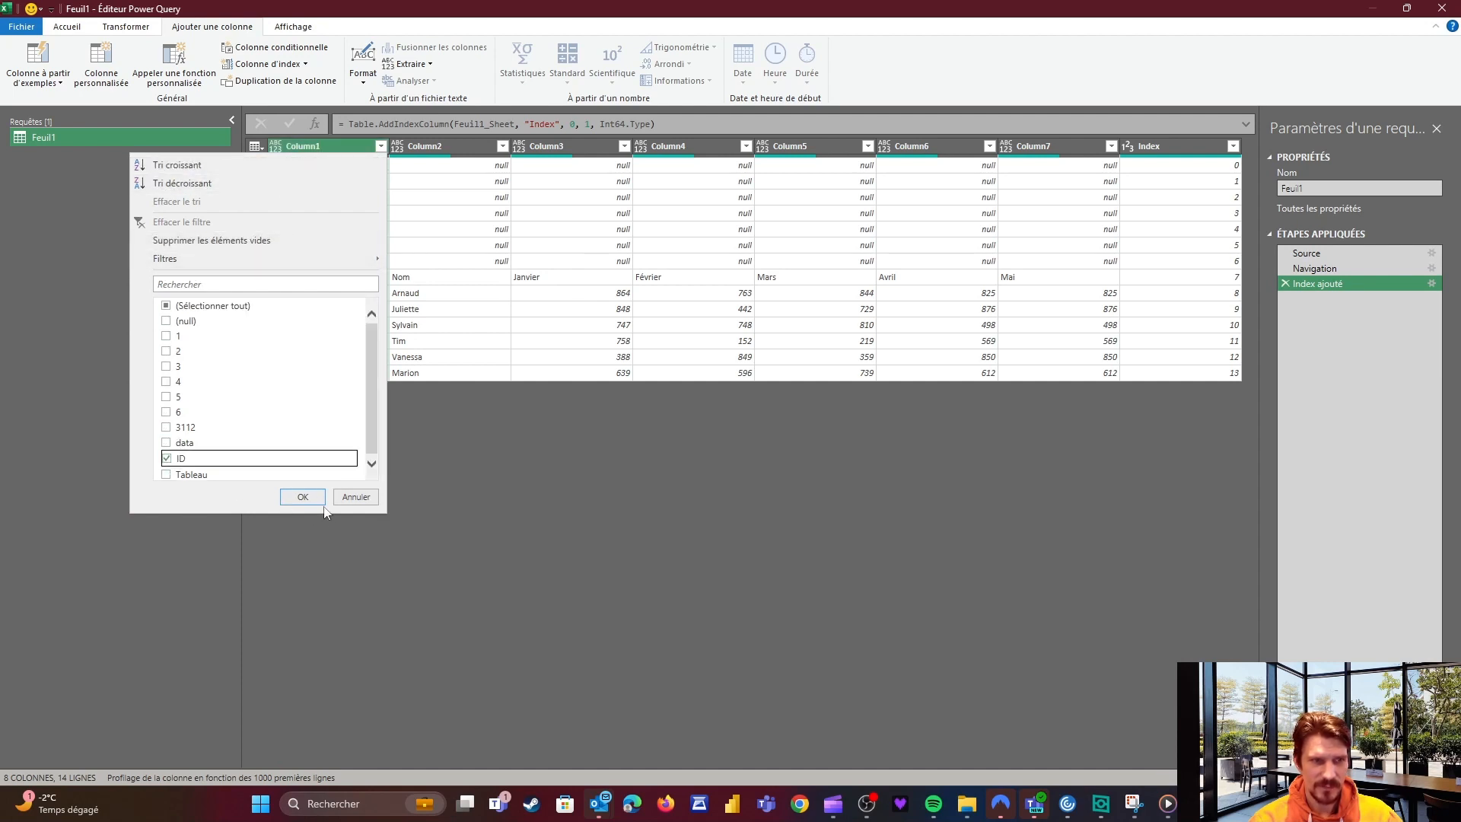
left_click(304, 497)
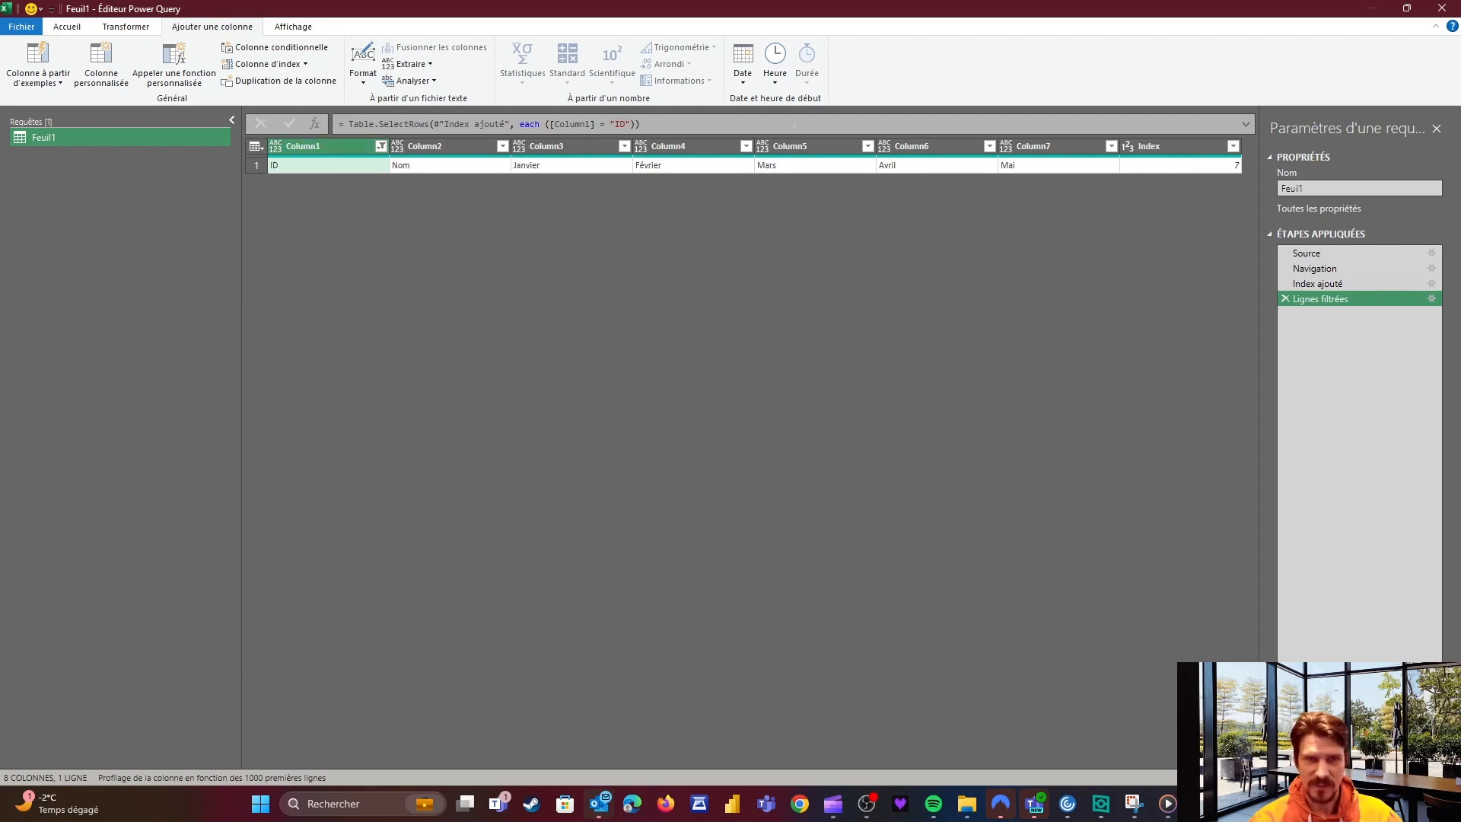
Append [Index] to the filtered-rows formula to extract the Index column as a list.
left_click(720, 124)
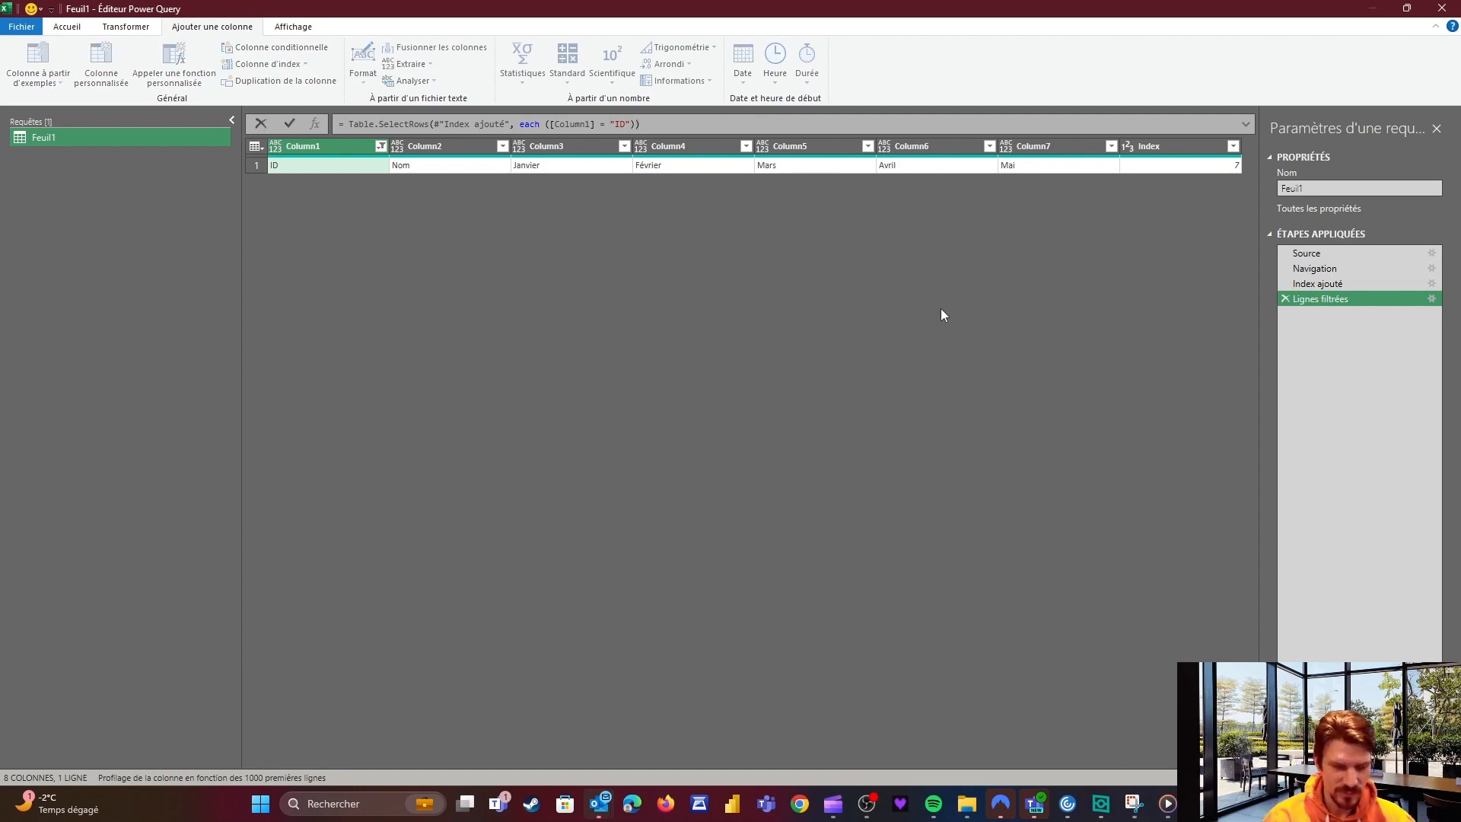
type("[Index")
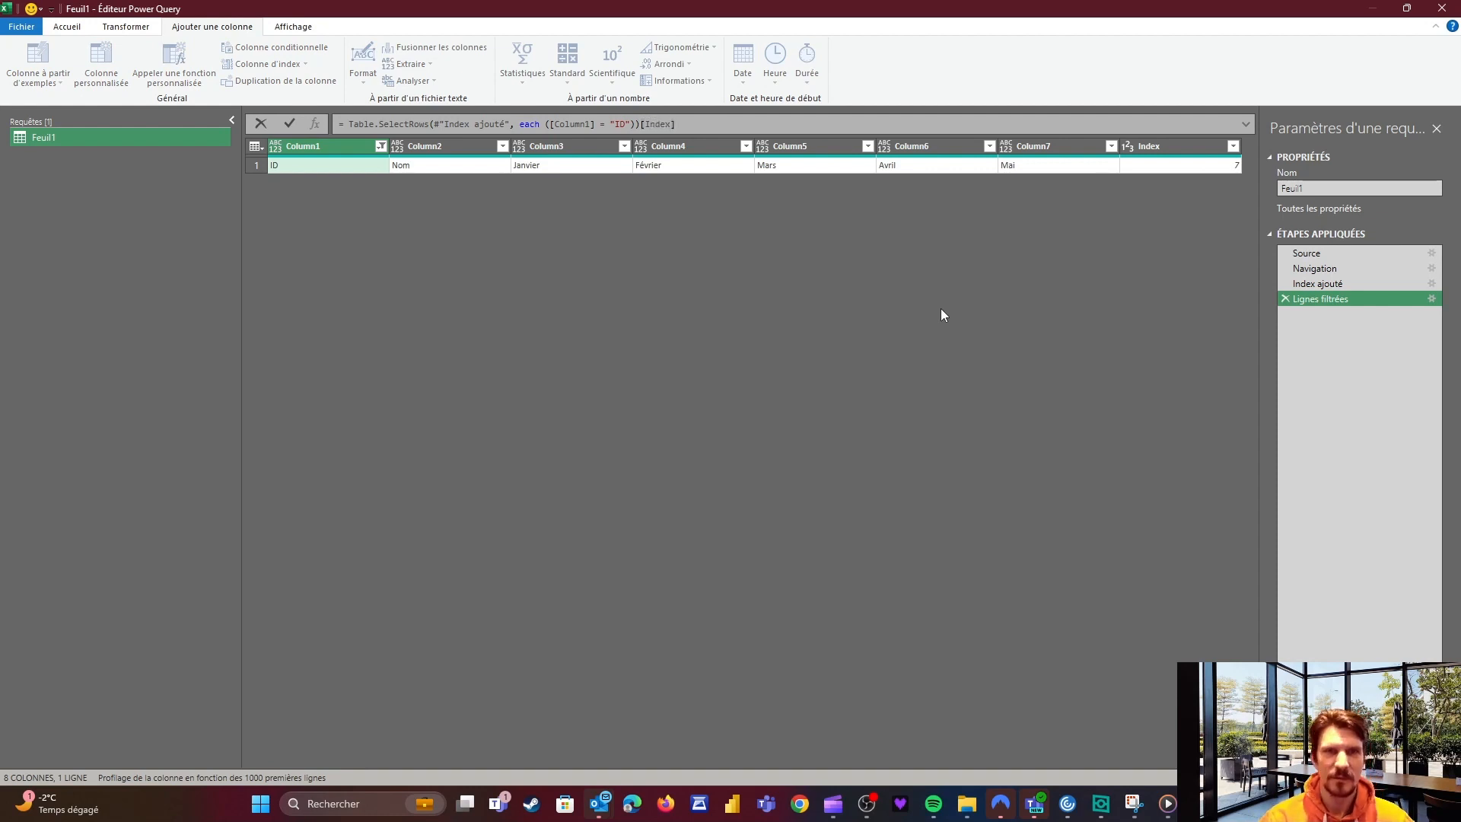
key("Return")
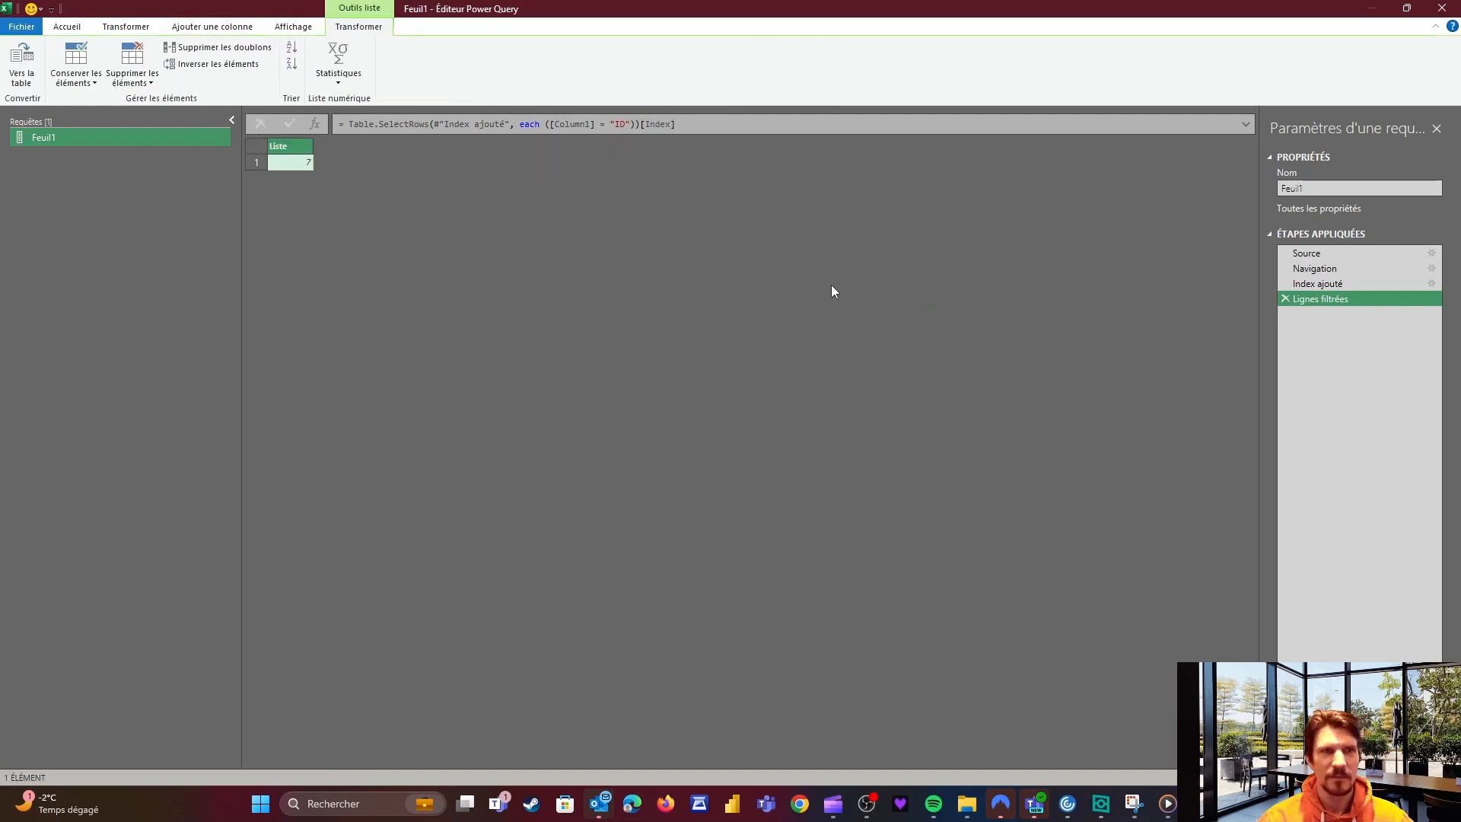
Append {0} to the filtered-rows formula to return the list's first item as a single value.
left_click(309, 163)
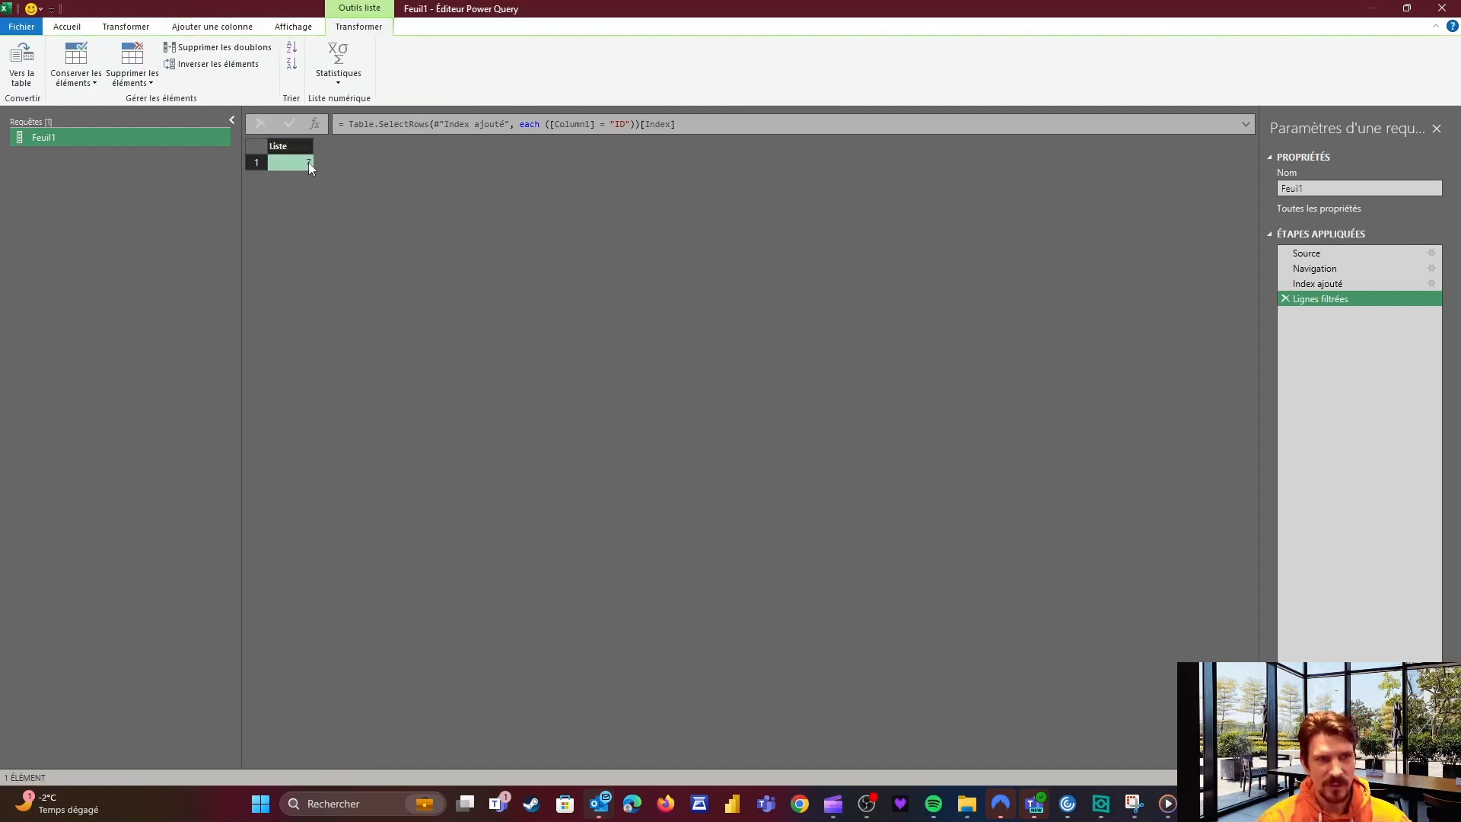
left_click(704, 125)
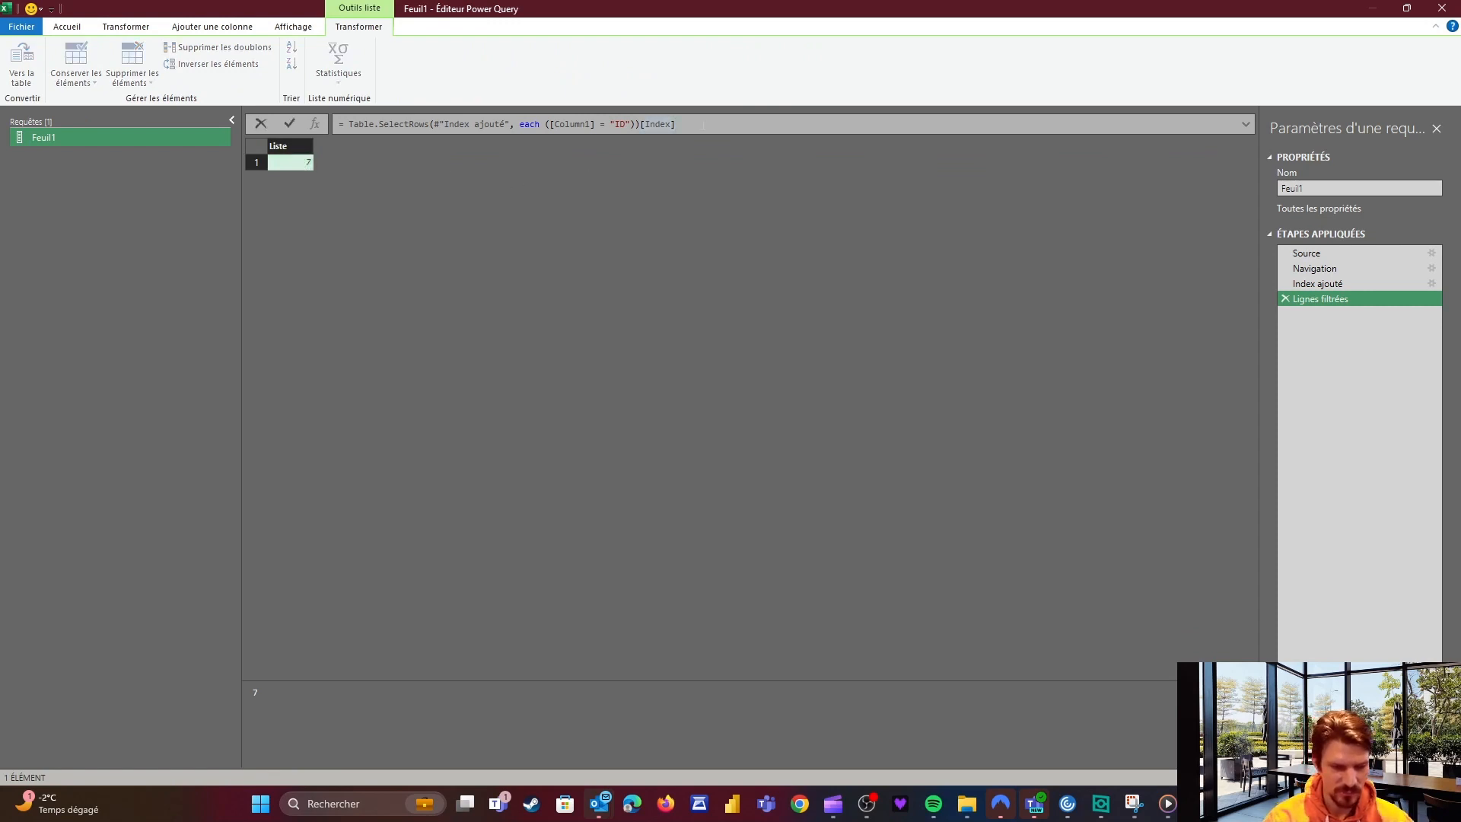
type("{0")
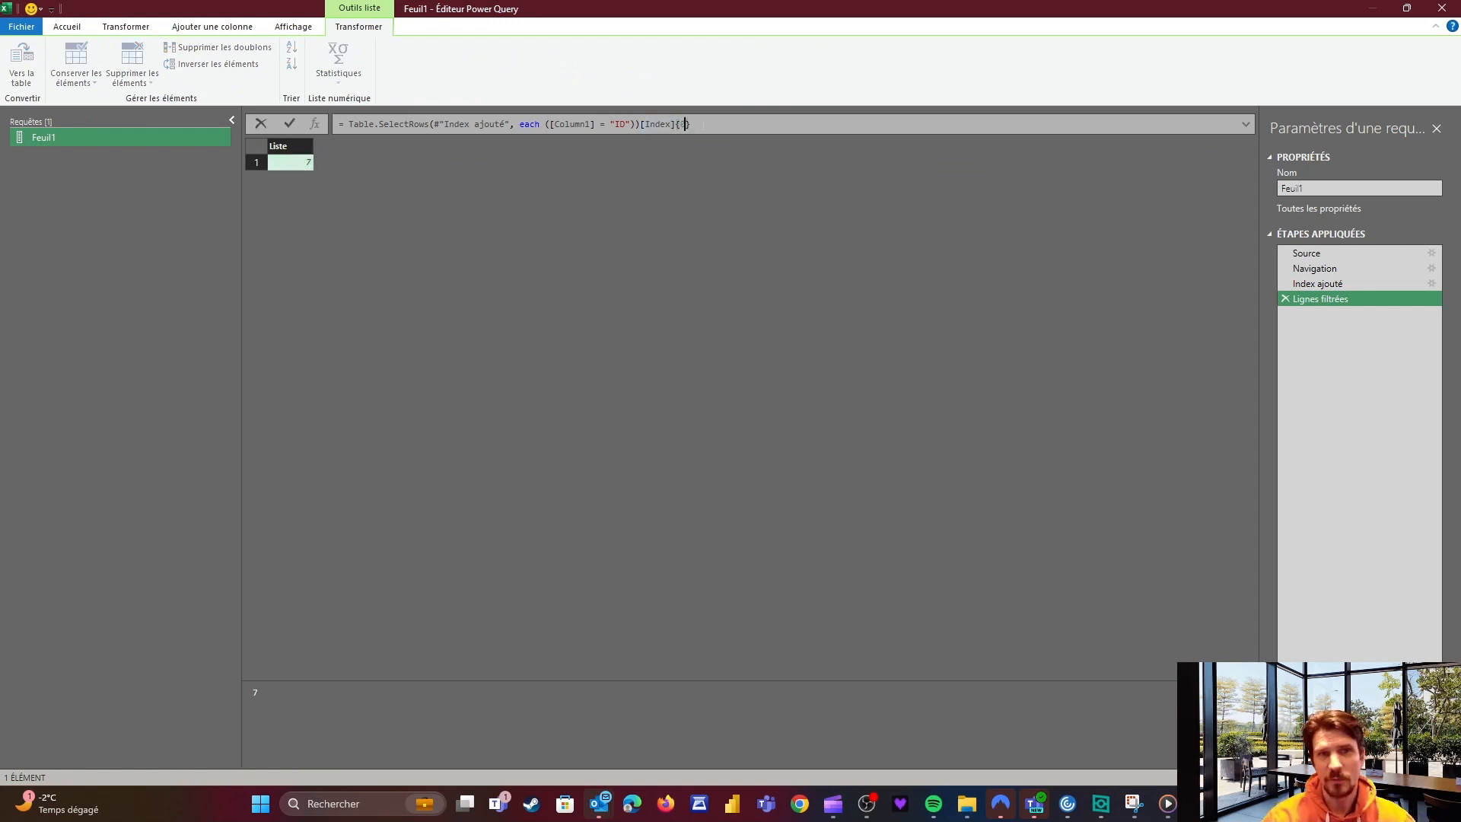
key("Return")
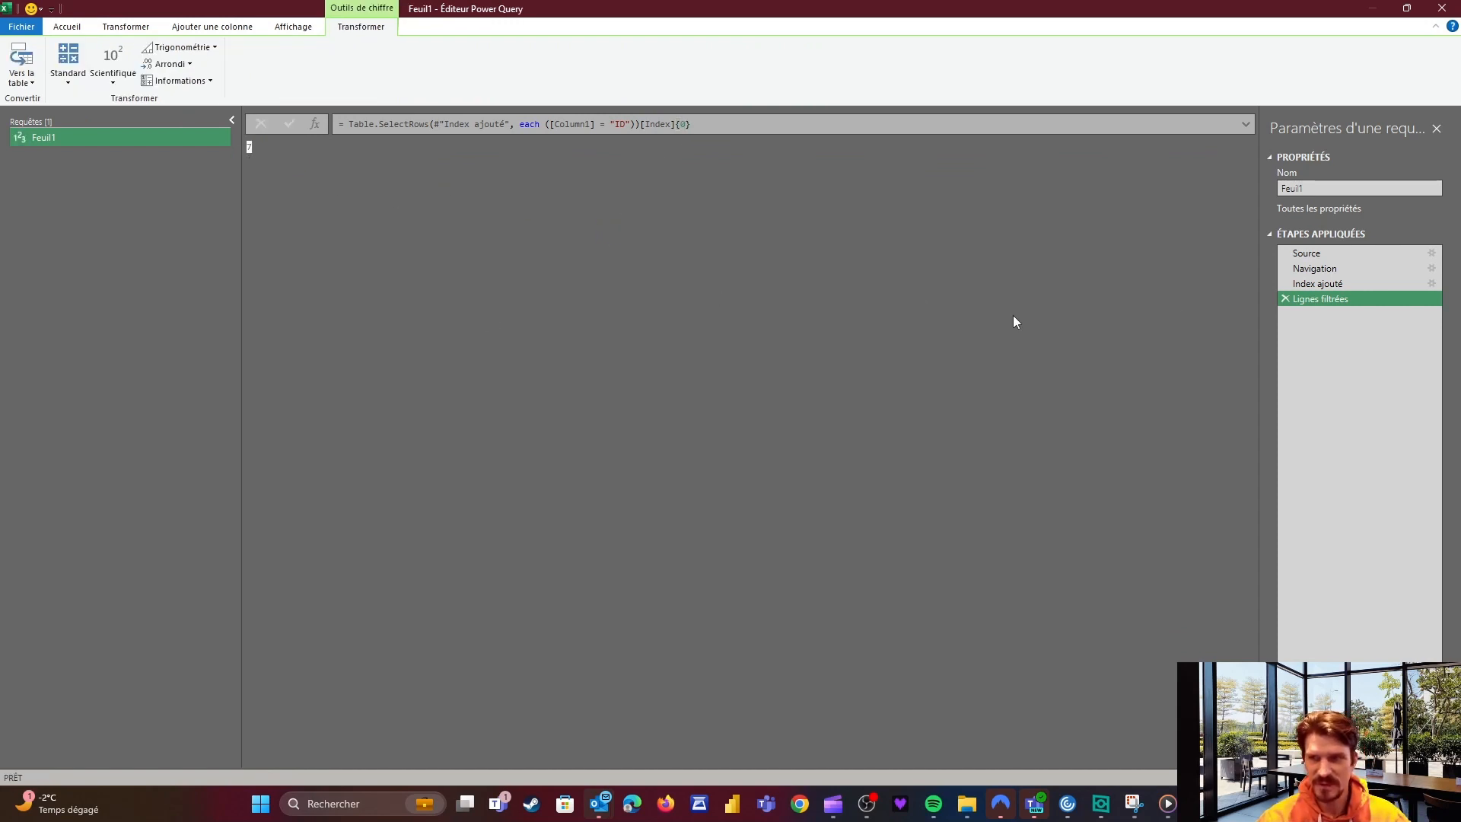
Rename the filtered-rows step of the Feuil1 query as RowToSkip.
right_click(1310, 299)
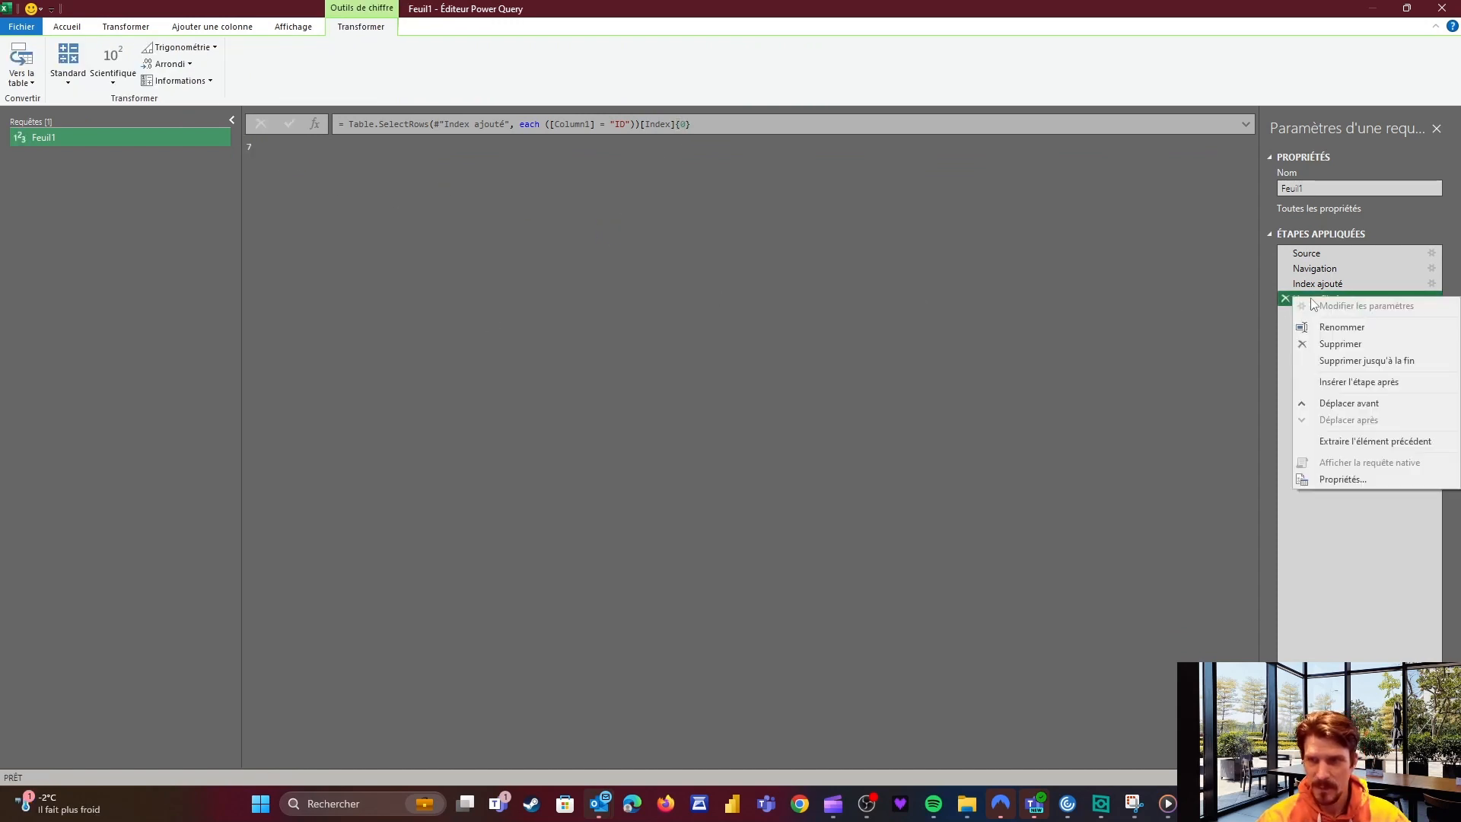
left_click(1341, 327)
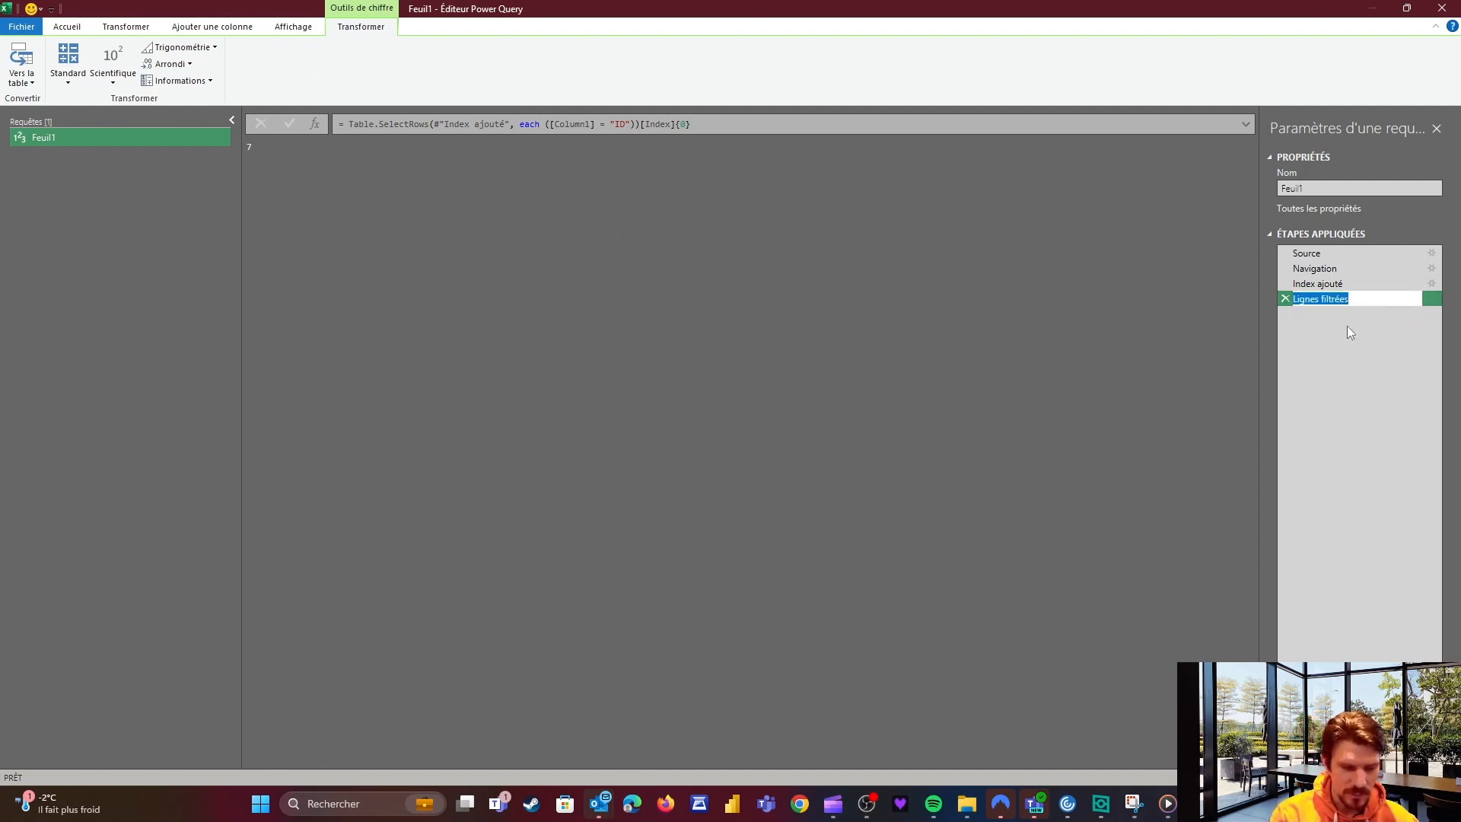
type("RowT")
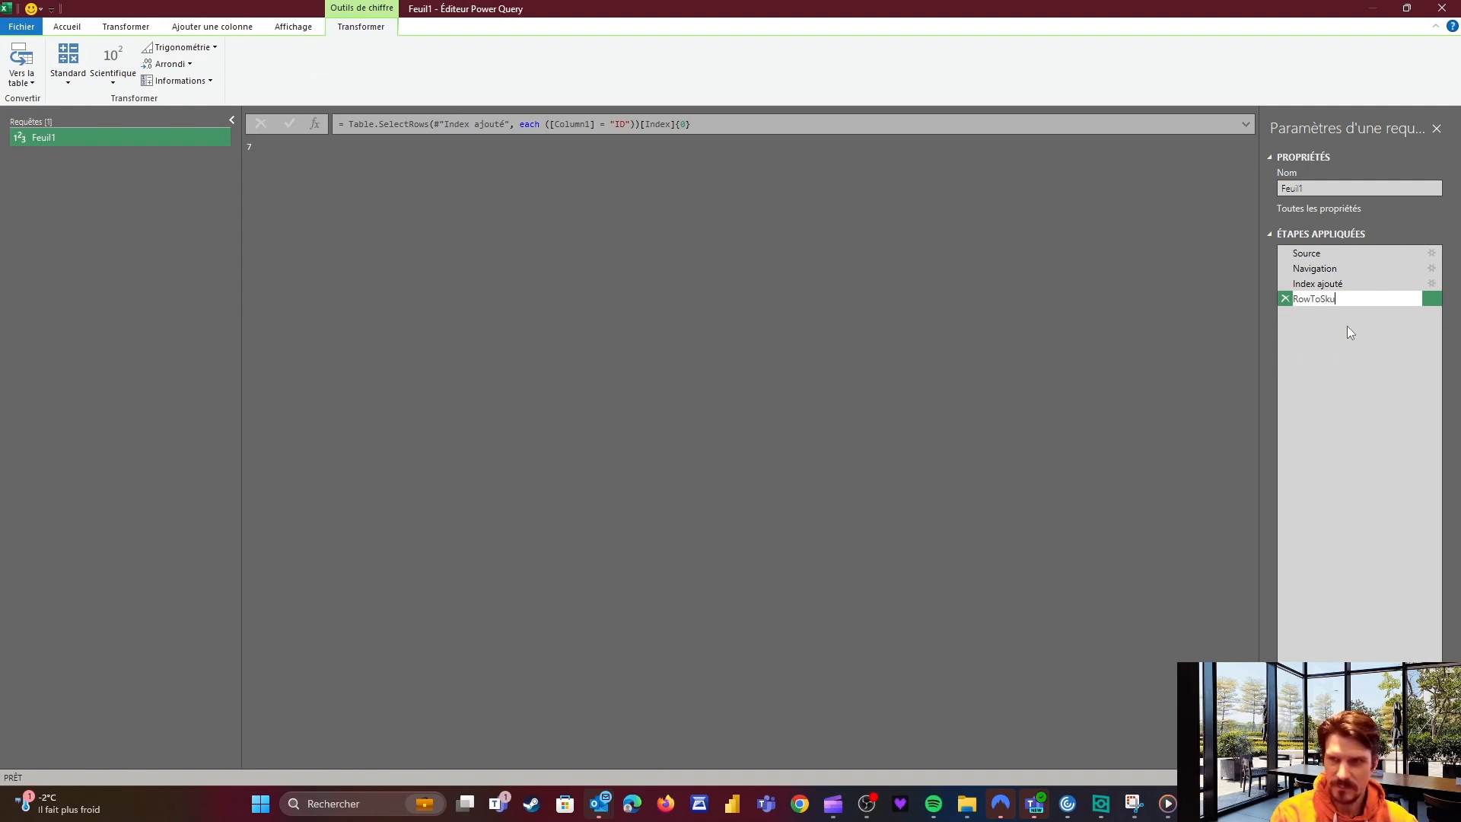
type("oSkip")
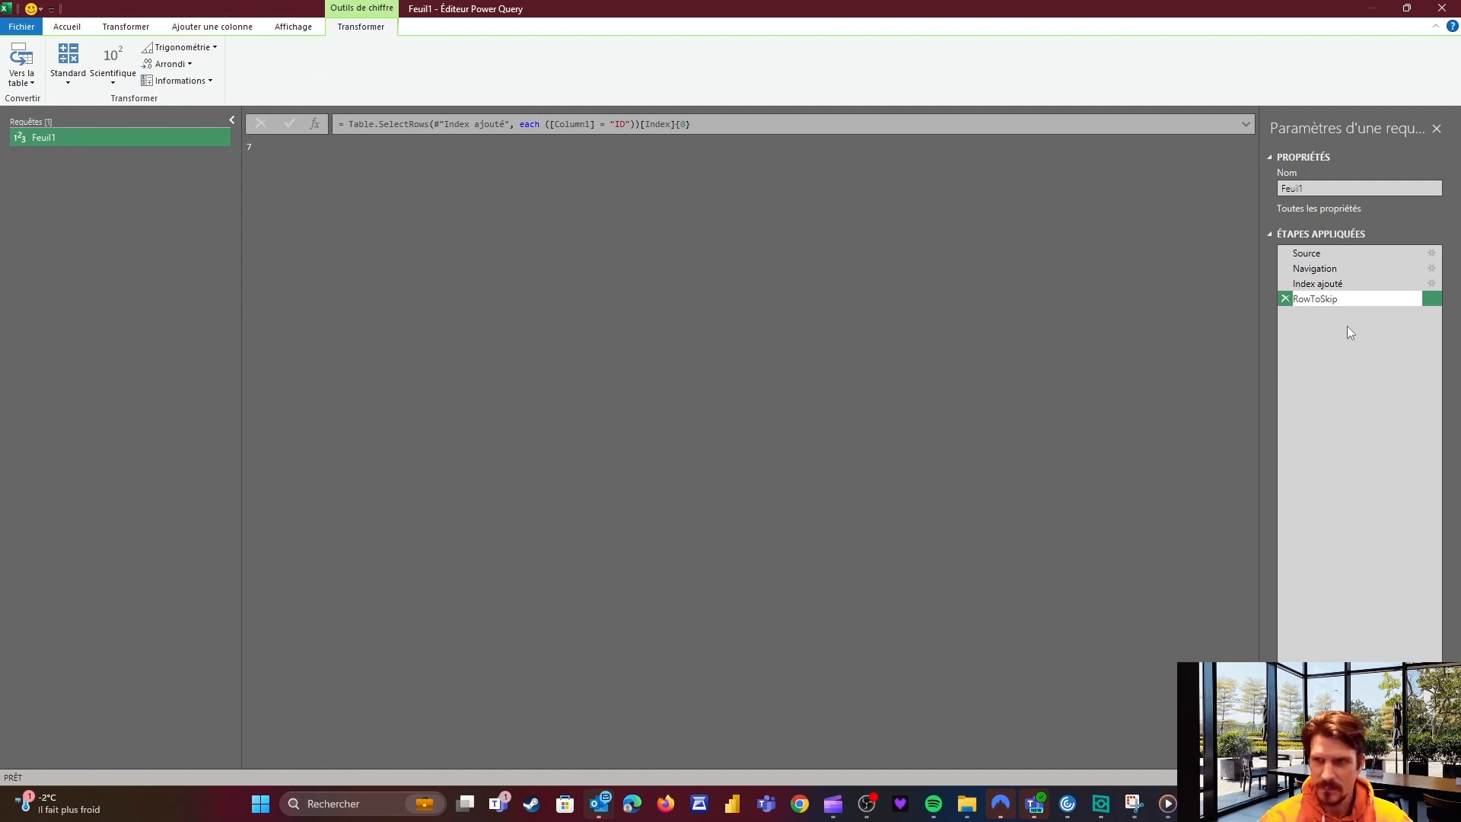
key("Return")
Rename the added-index step of the query as Base.
left_click(1318, 284)
right_click(1317, 283)
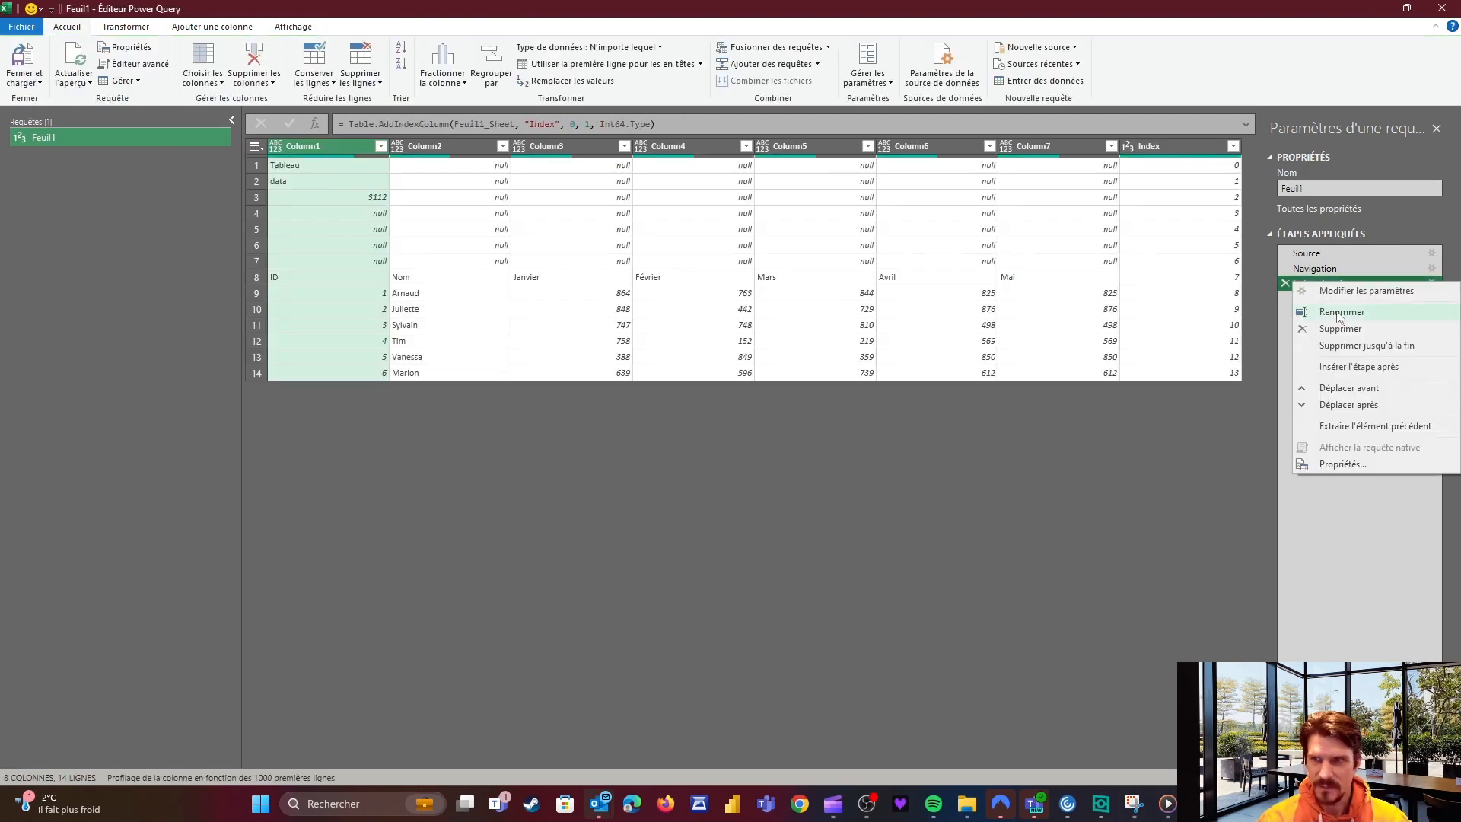
left_click(1336, 312)
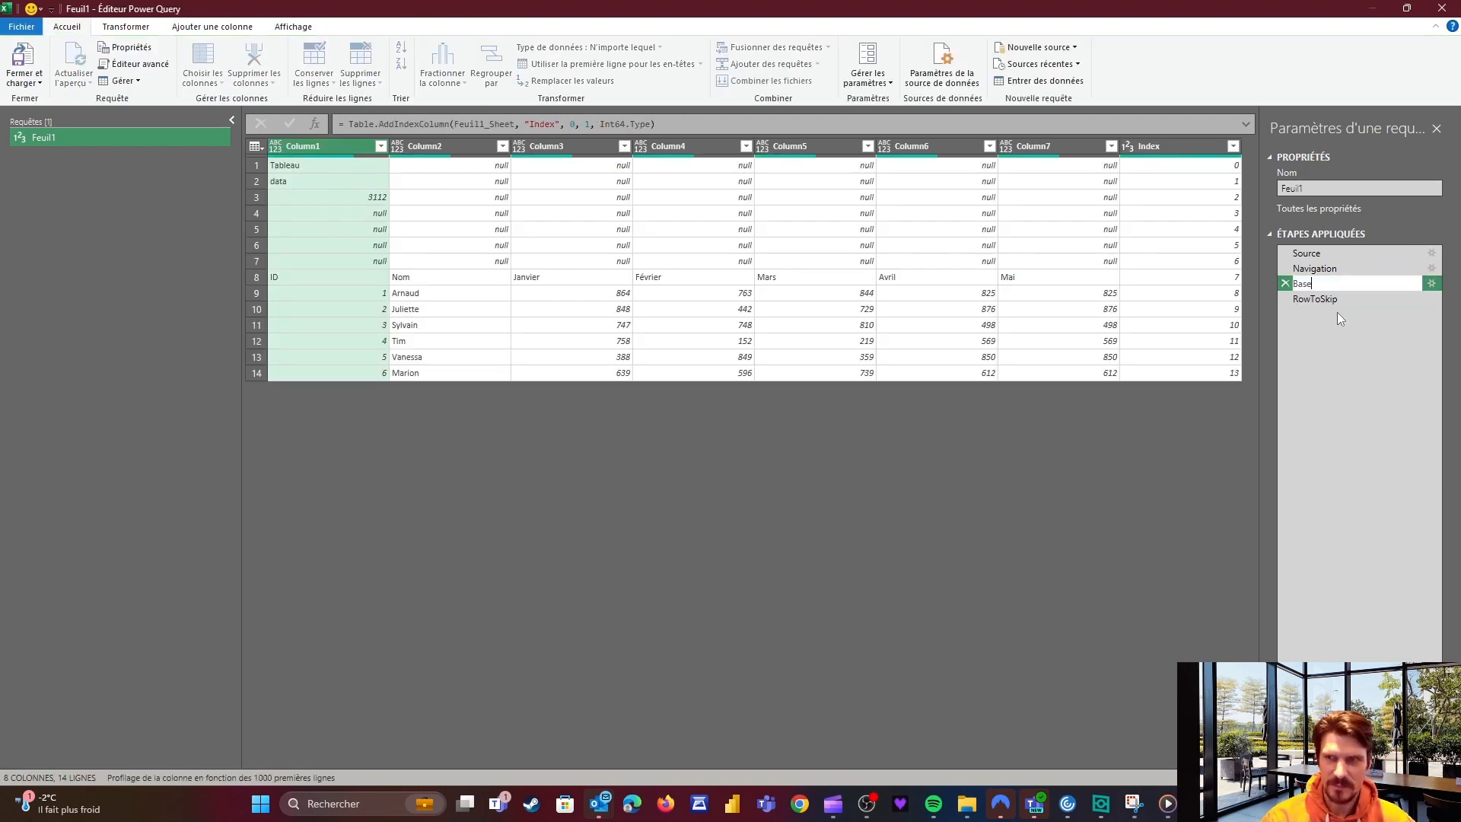
left_click(1314, 297)
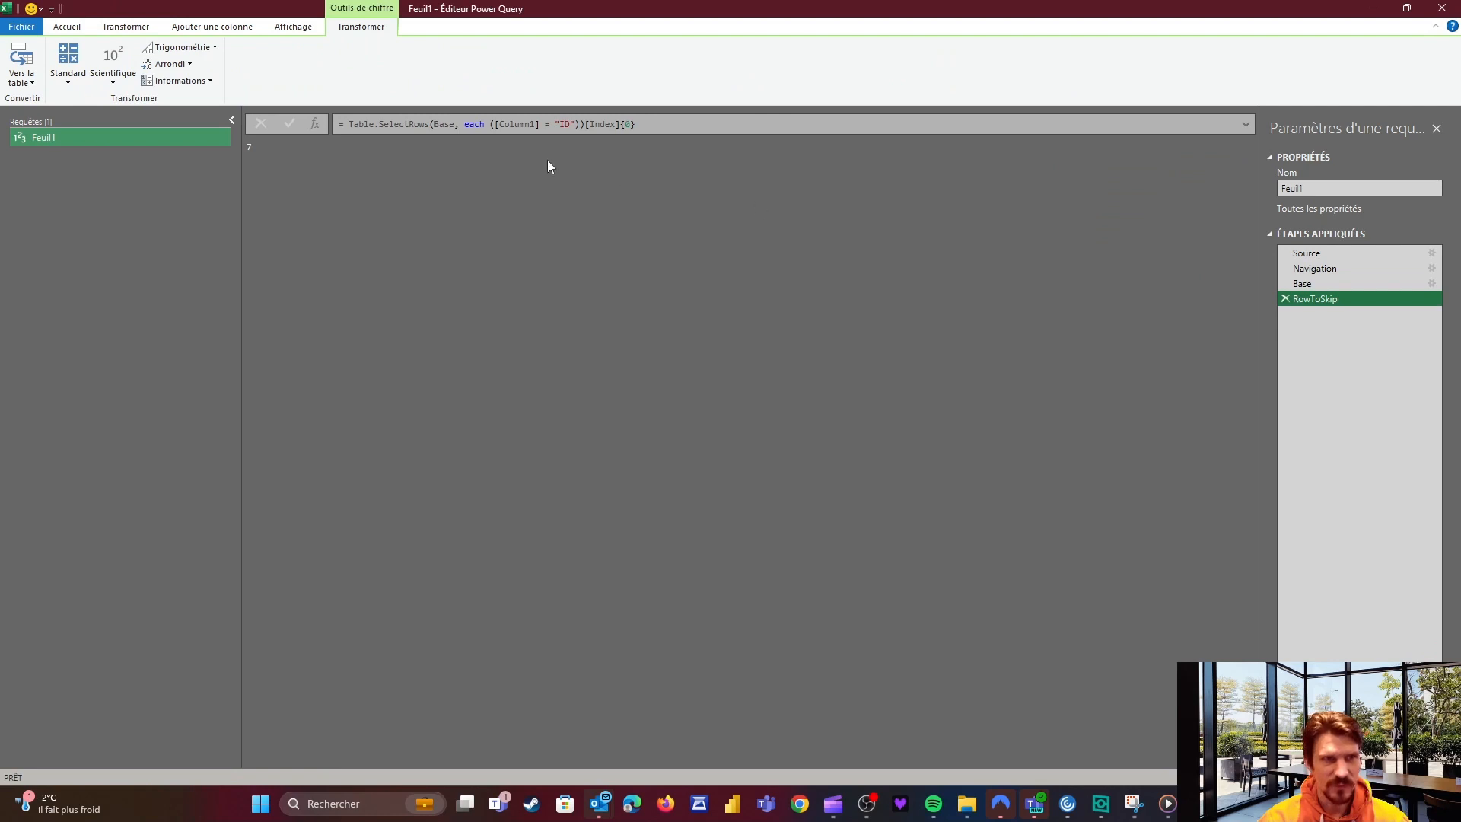
Add a custom step after RowToSkip whose formula is = Base, to return to the full indexed table.
left_click(314, 124)
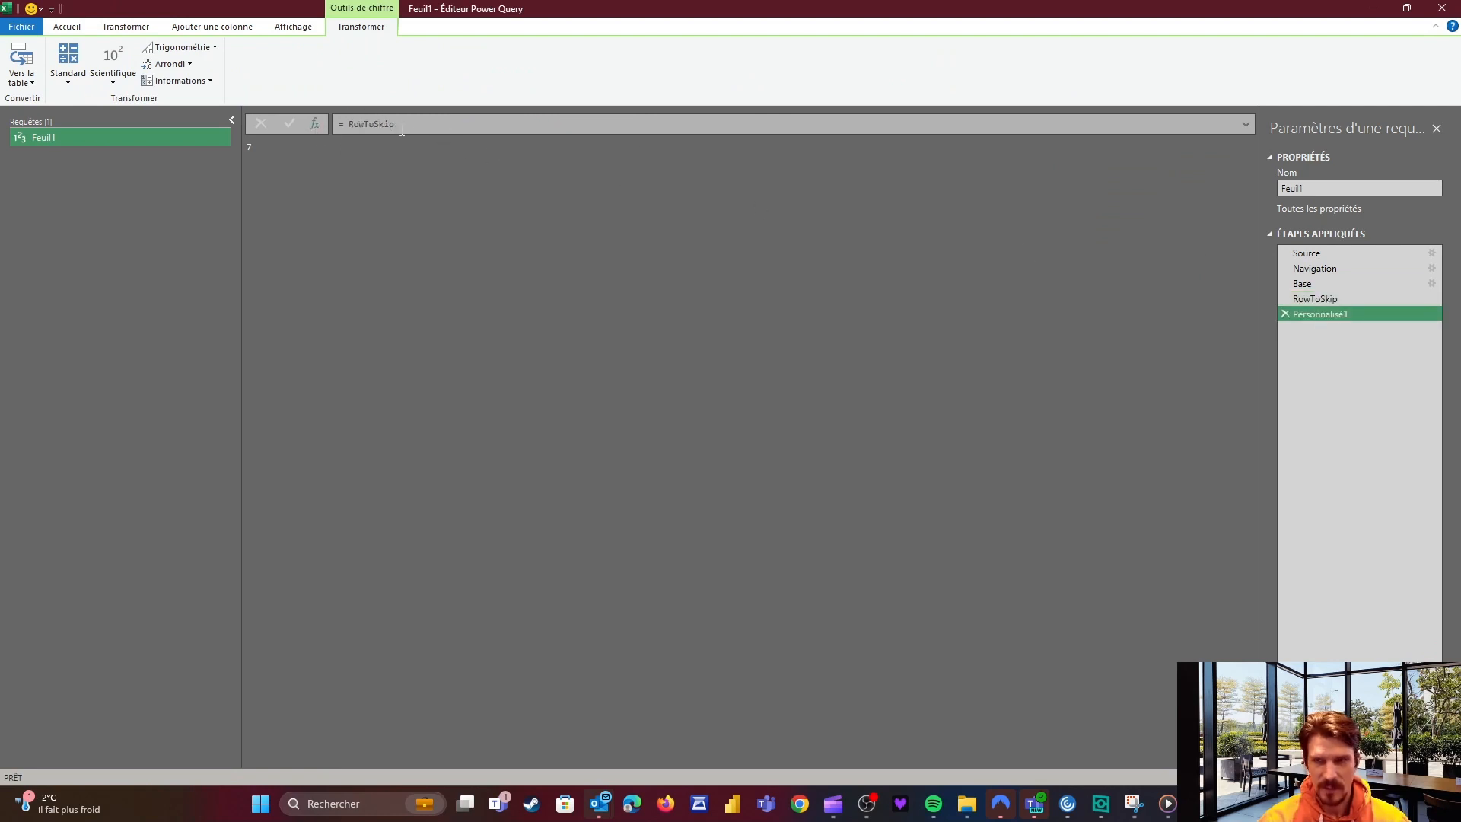
left_click_drag(395, 124, 348, 124)
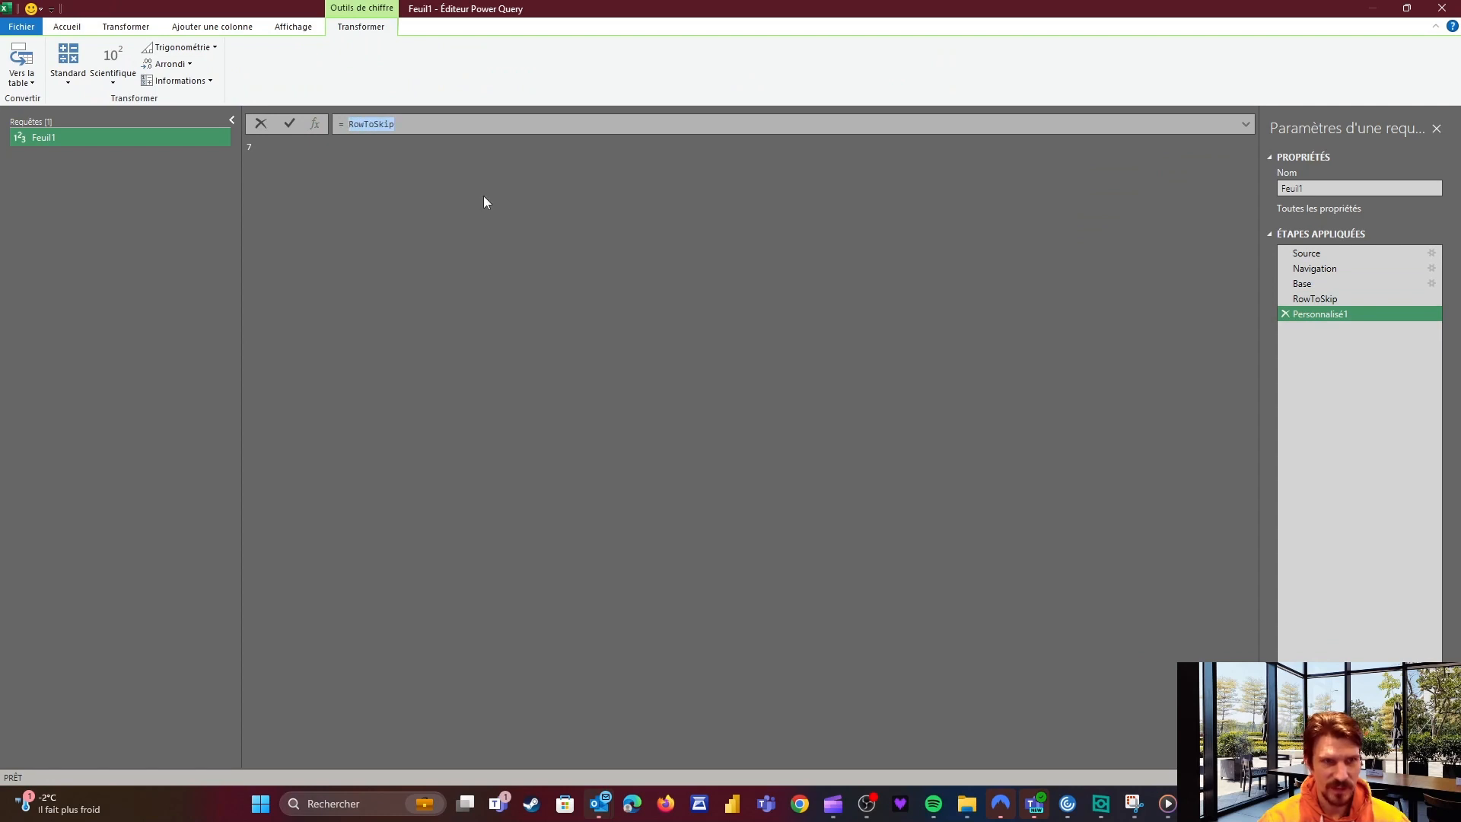
type("Base")
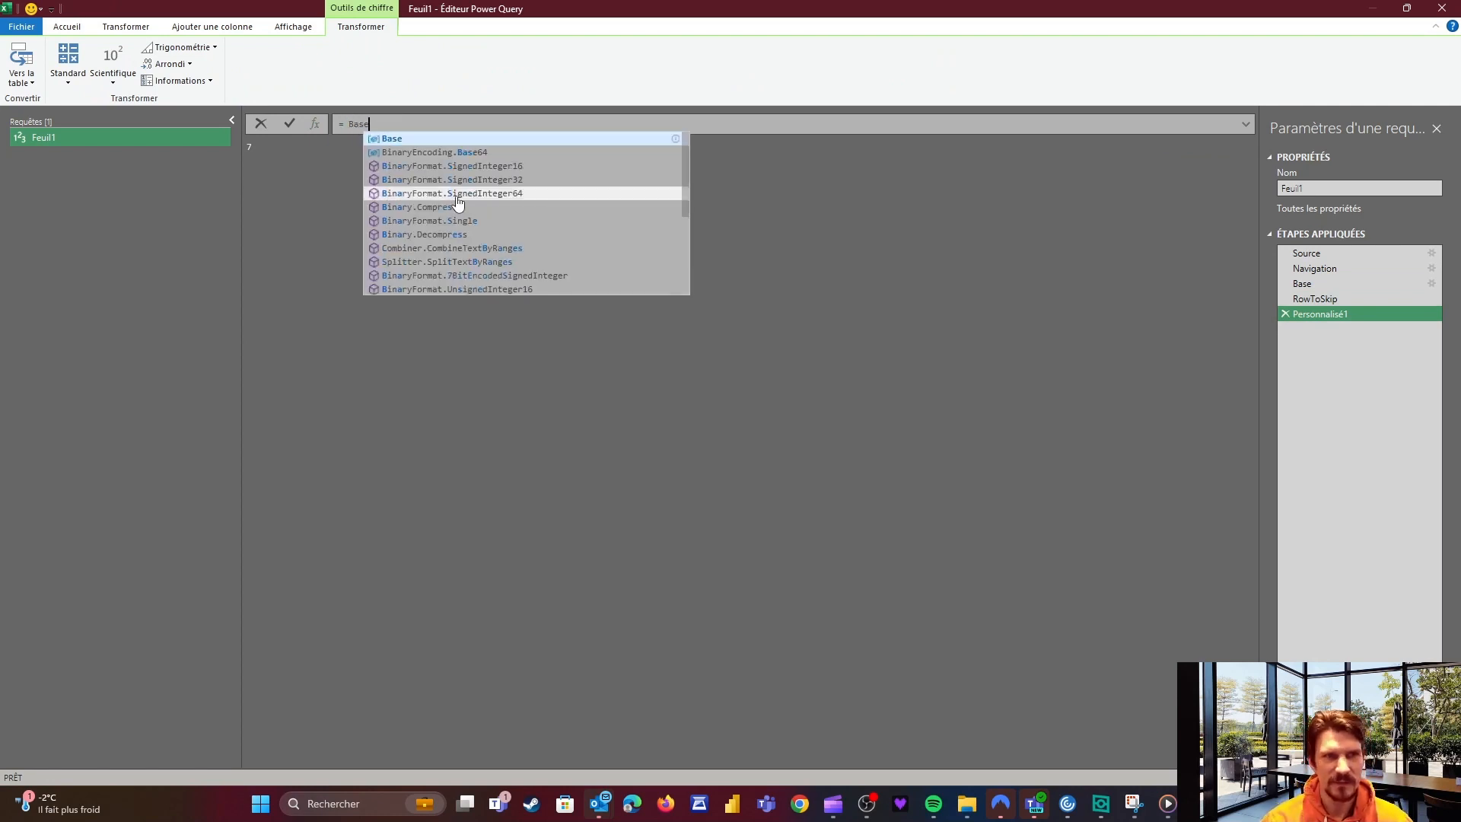
key("Return")
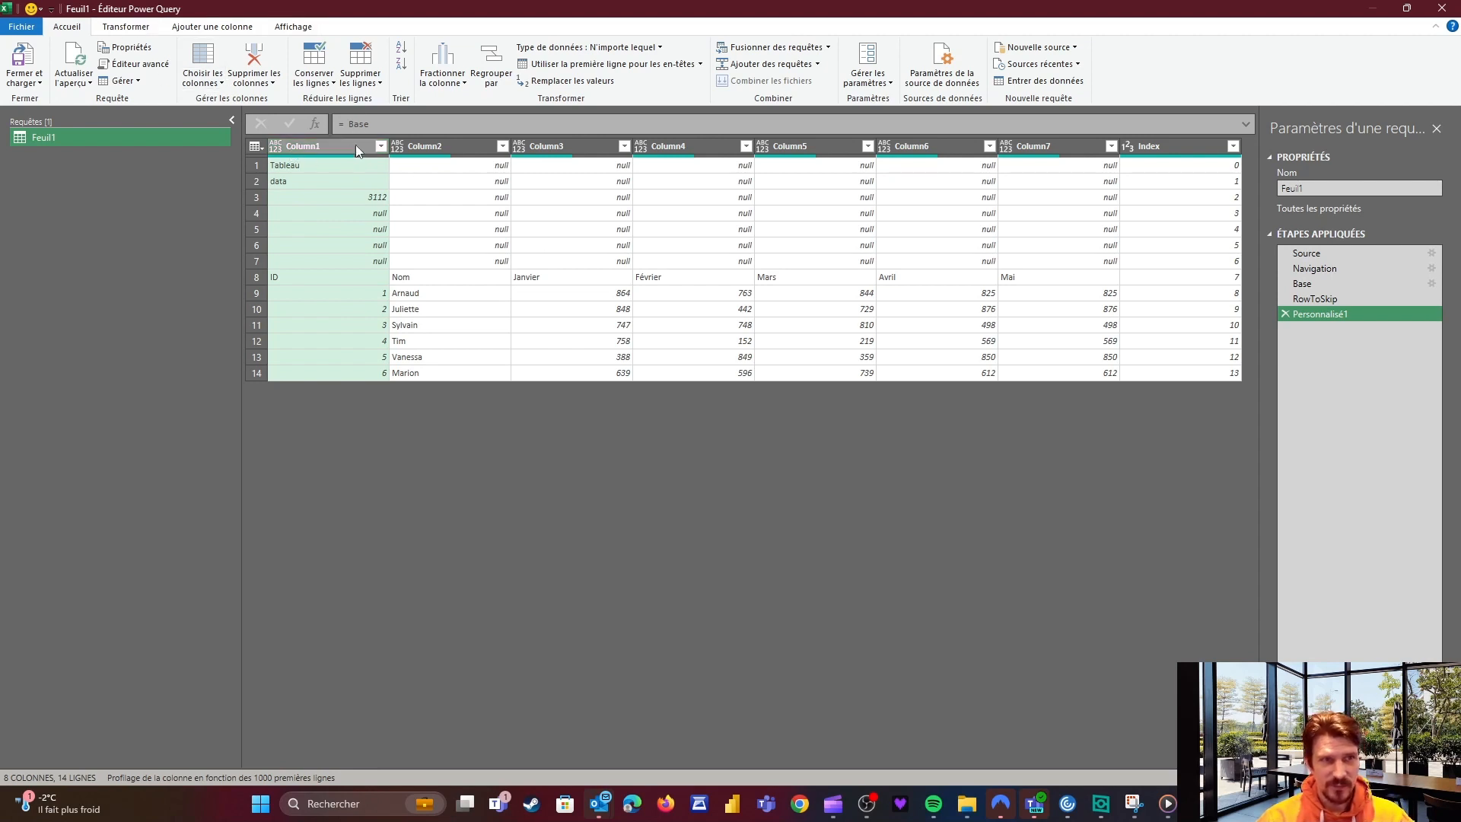
Remove the top 7 rows of the table above the ID header row.
left_click(360, 82)
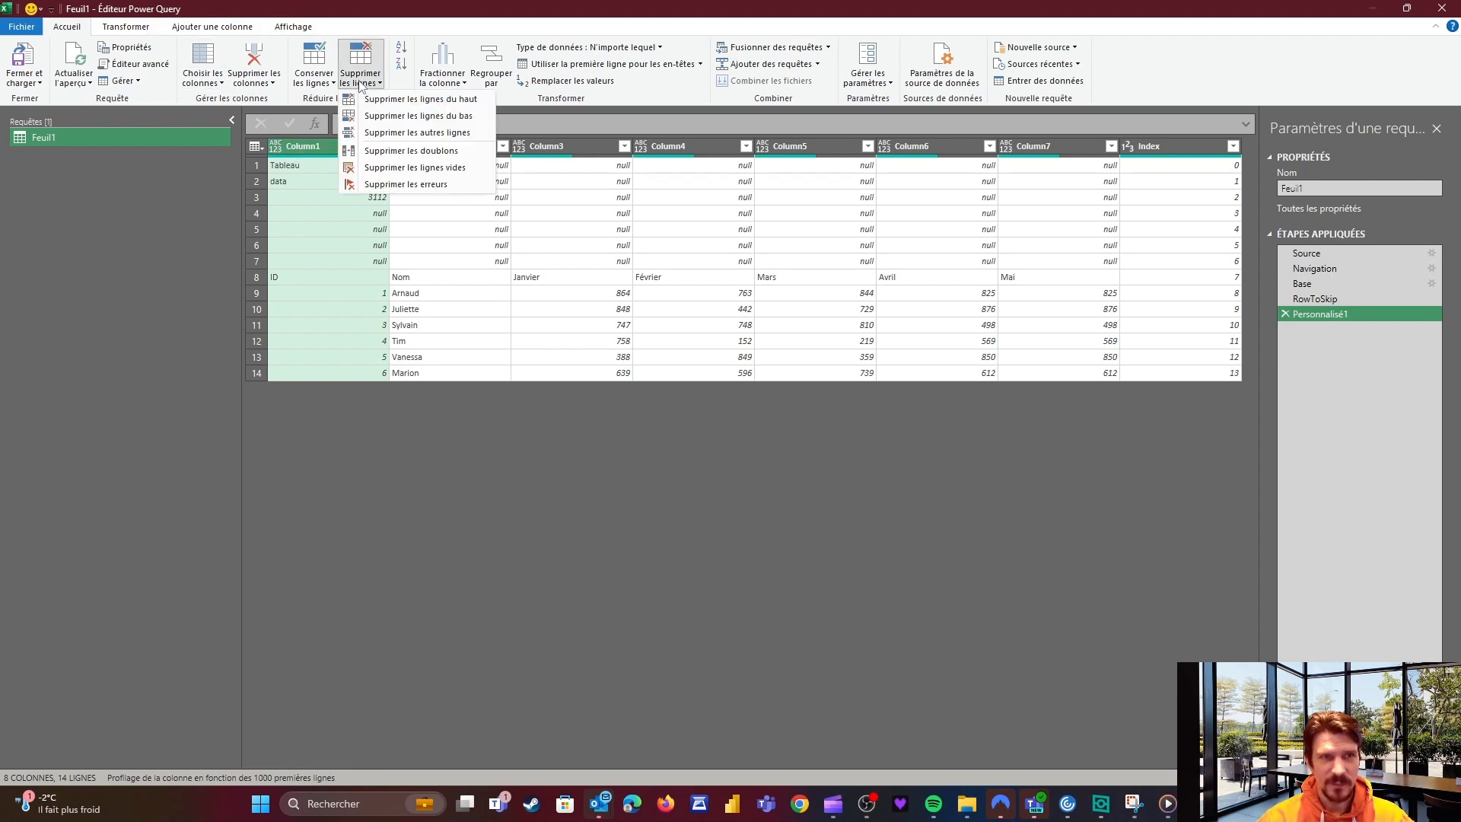
left_click(389, 100)
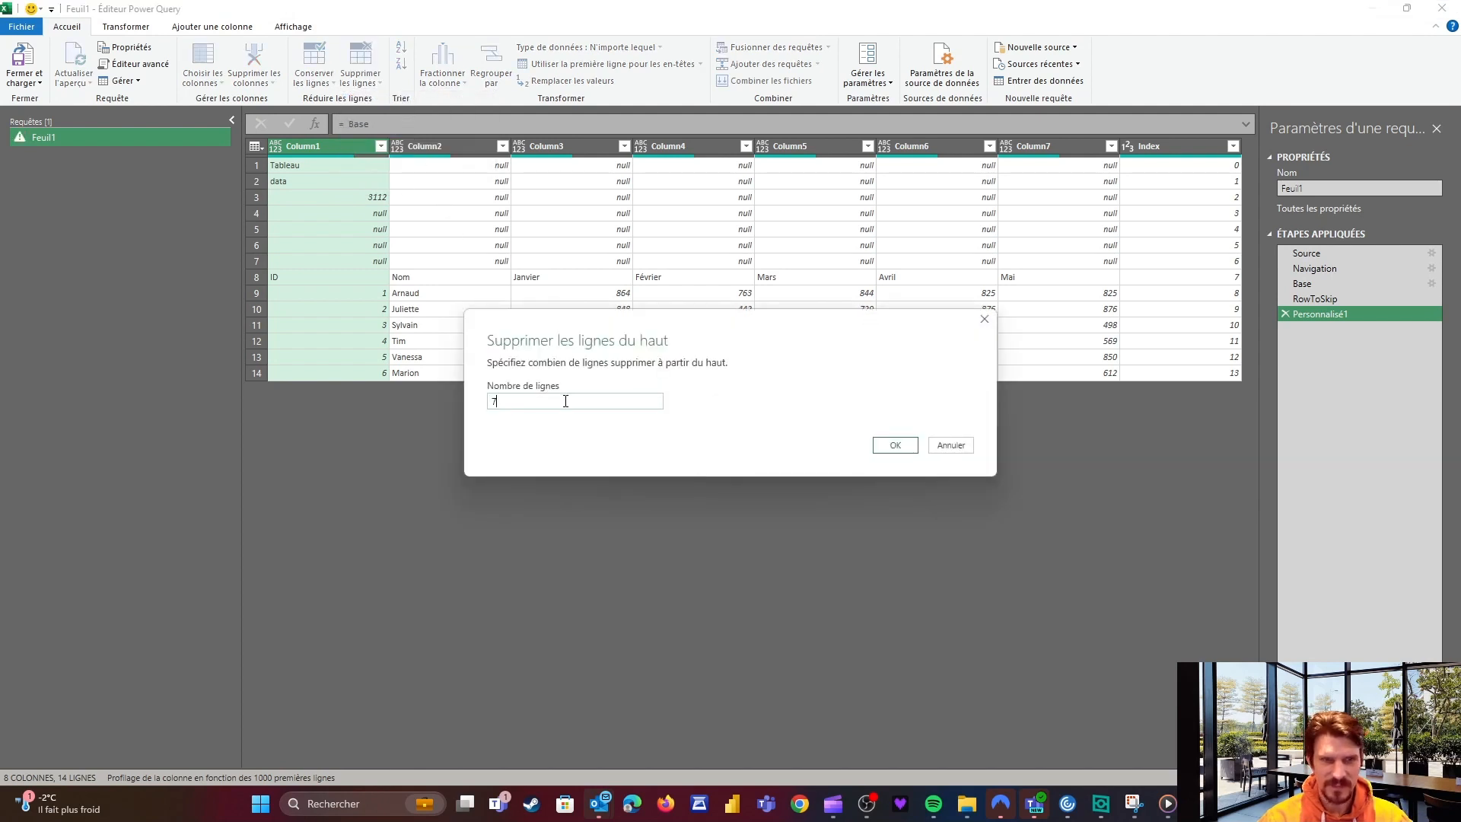
key("Return")
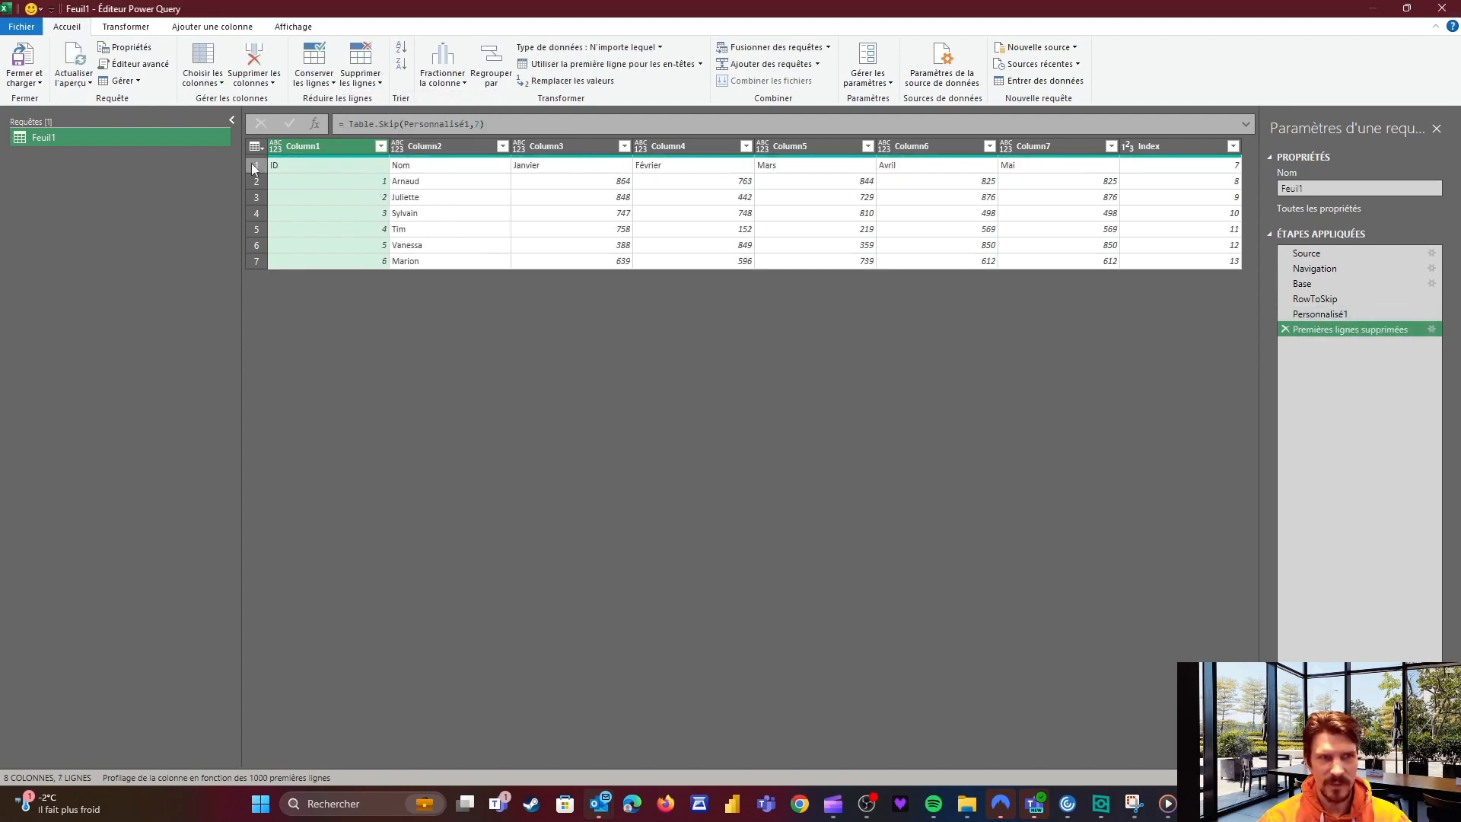
left_click(255, 164)
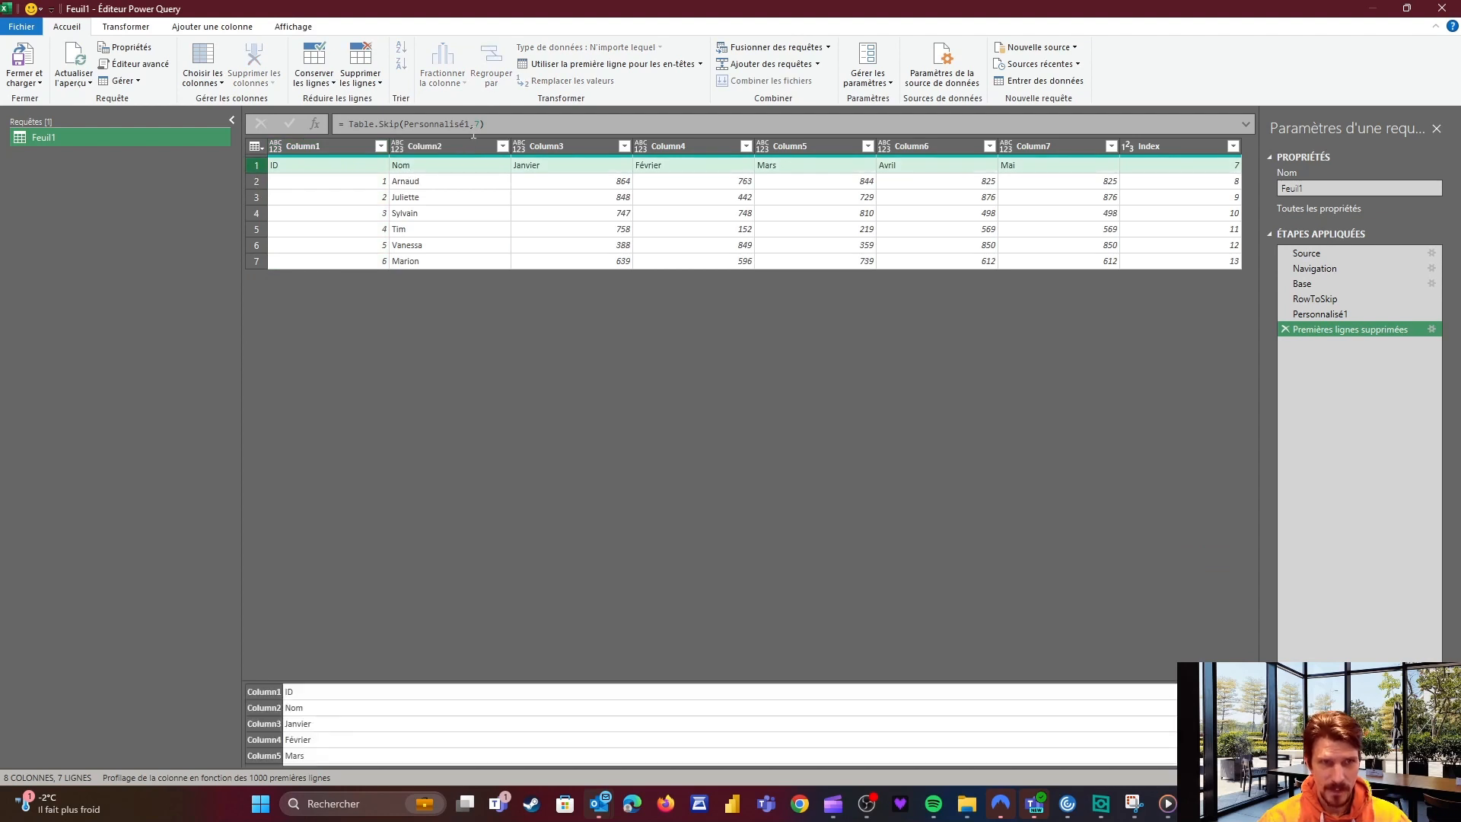
Replace the fixed row count in the Table.Skip formula with RowToSkip.
double_click(477, 124)
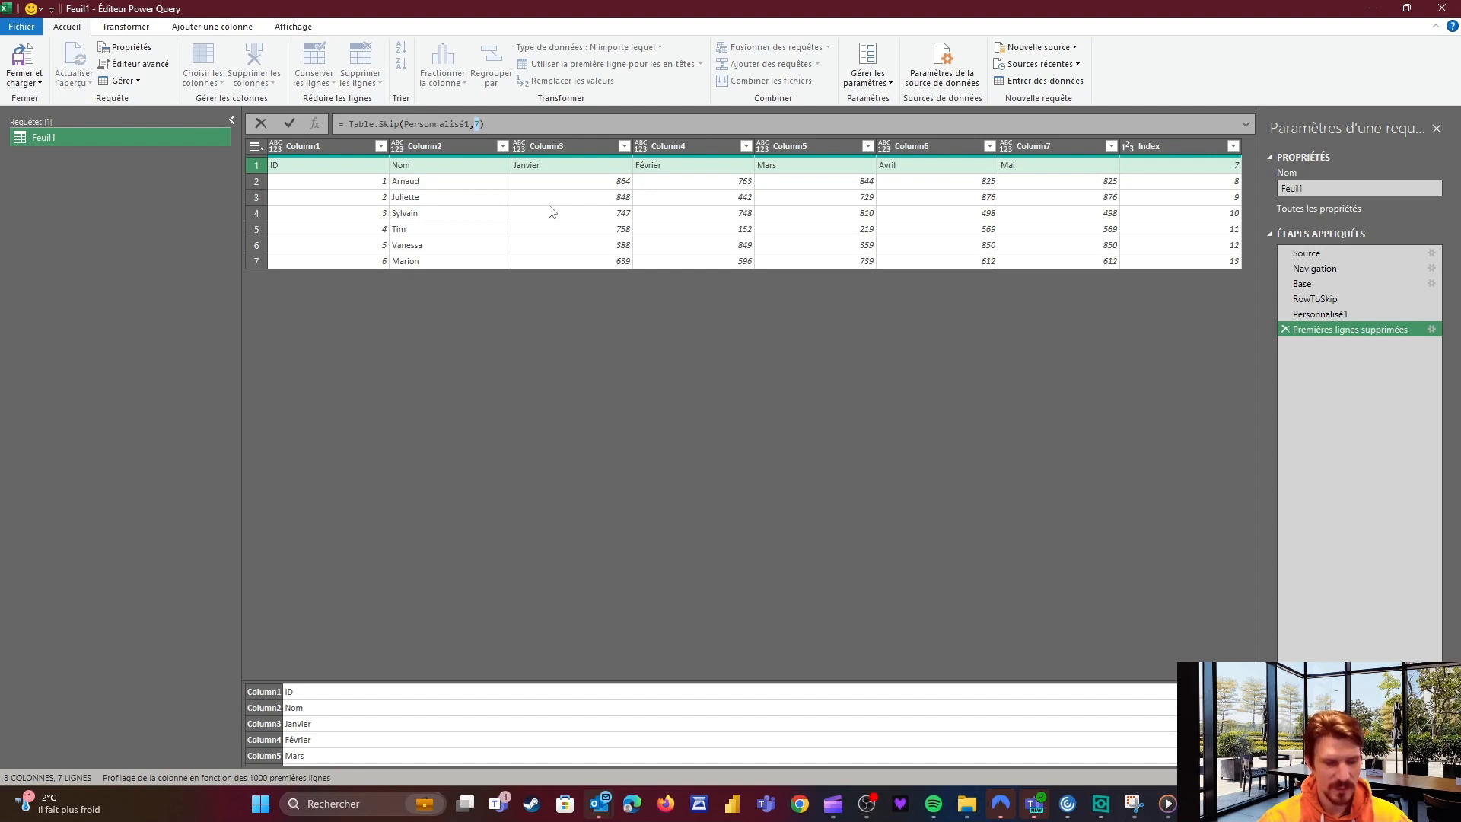
type("R")
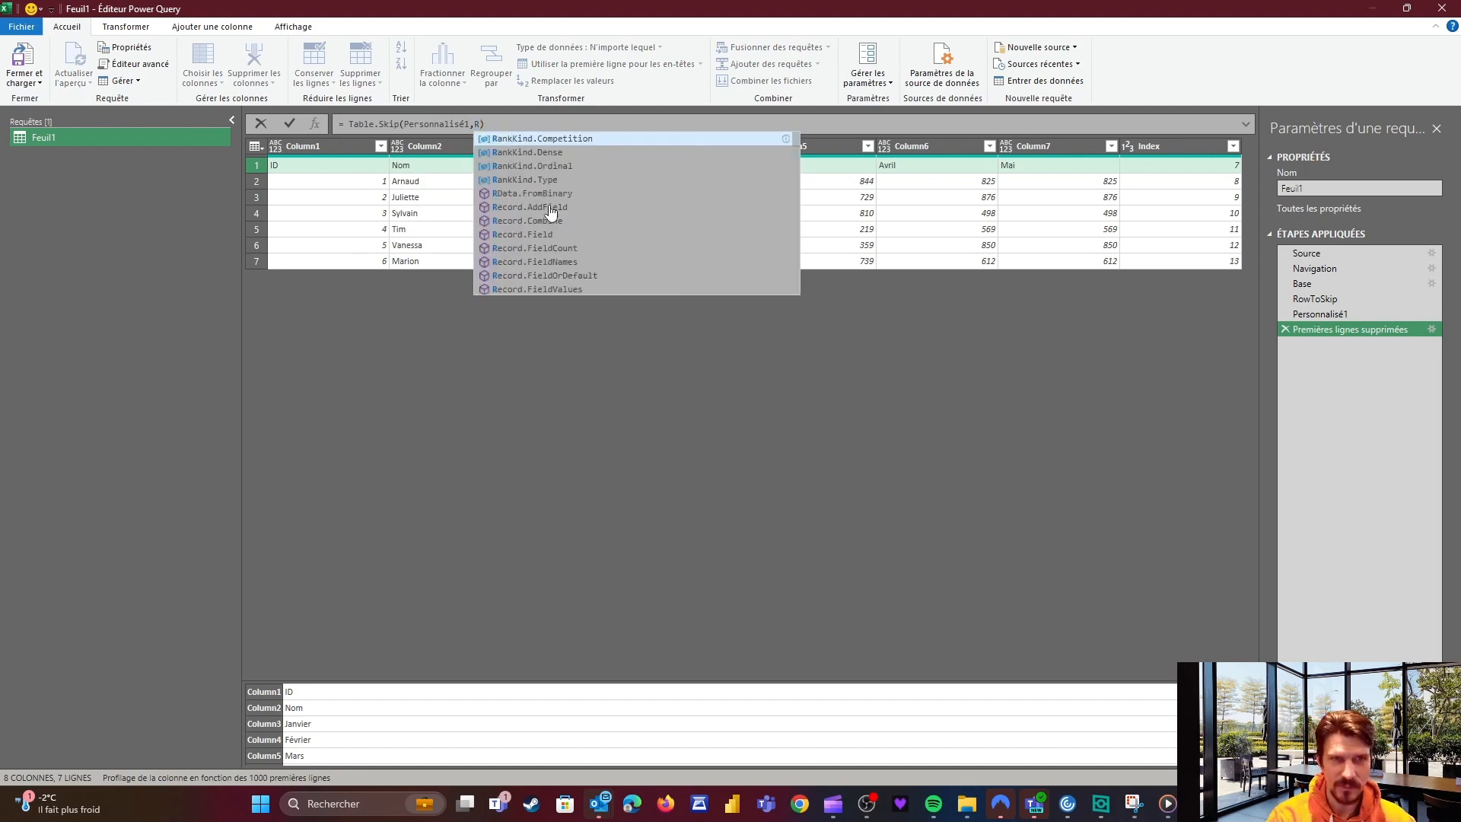
type("o")
type("wTo")
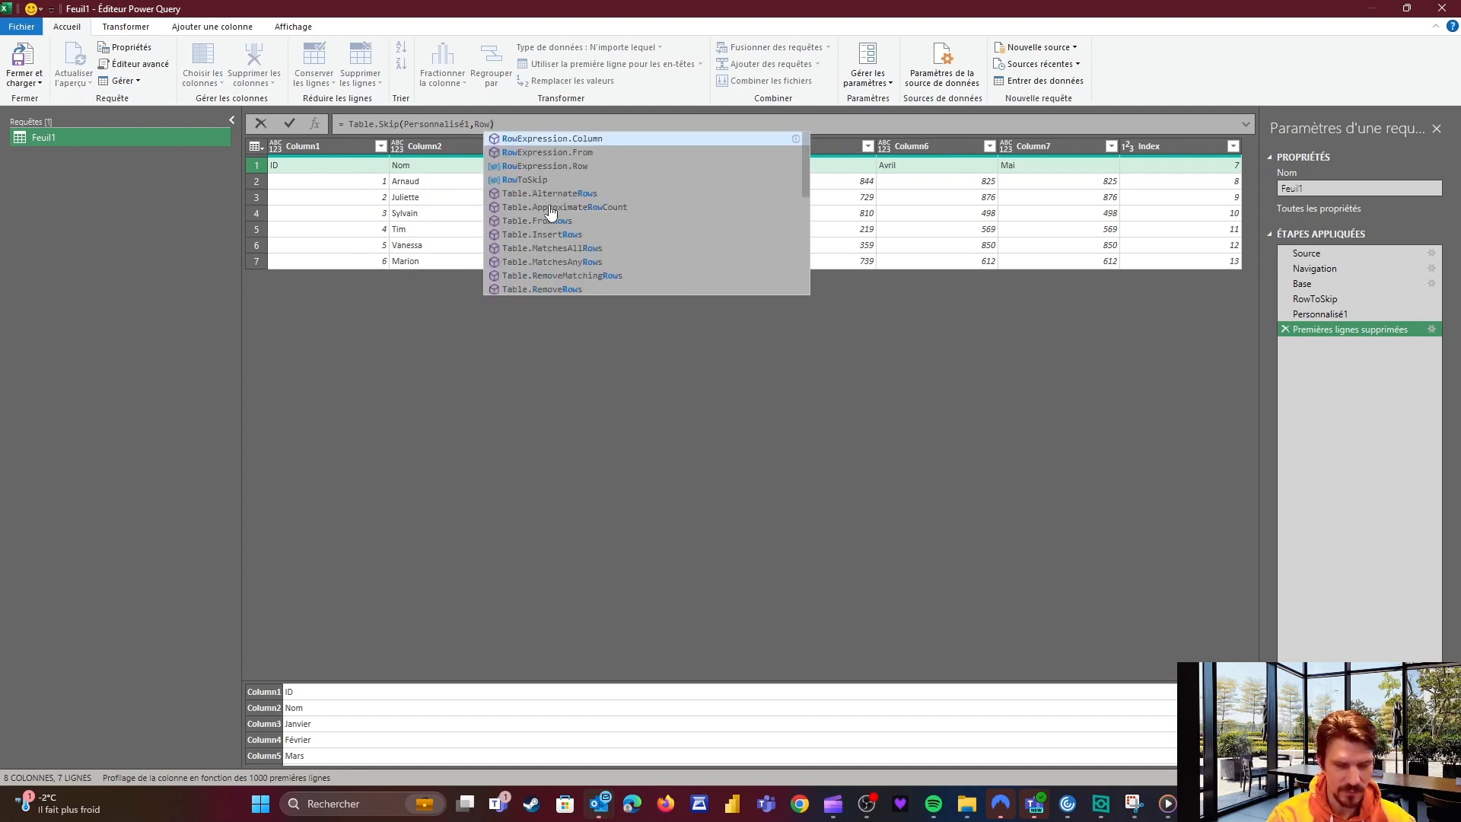
type("Skip")
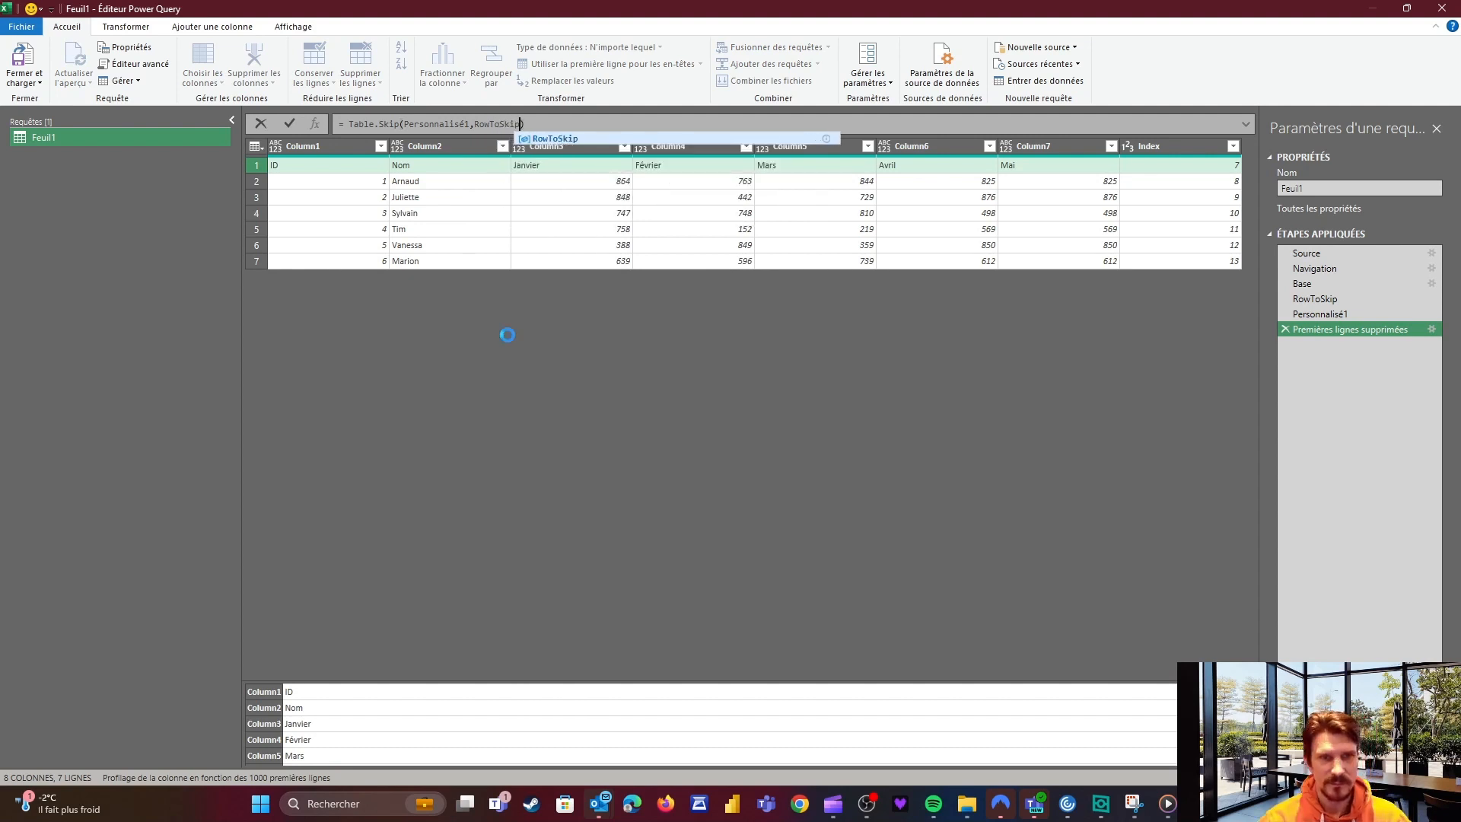
left_click(348, 197)
left_click(350, 123)
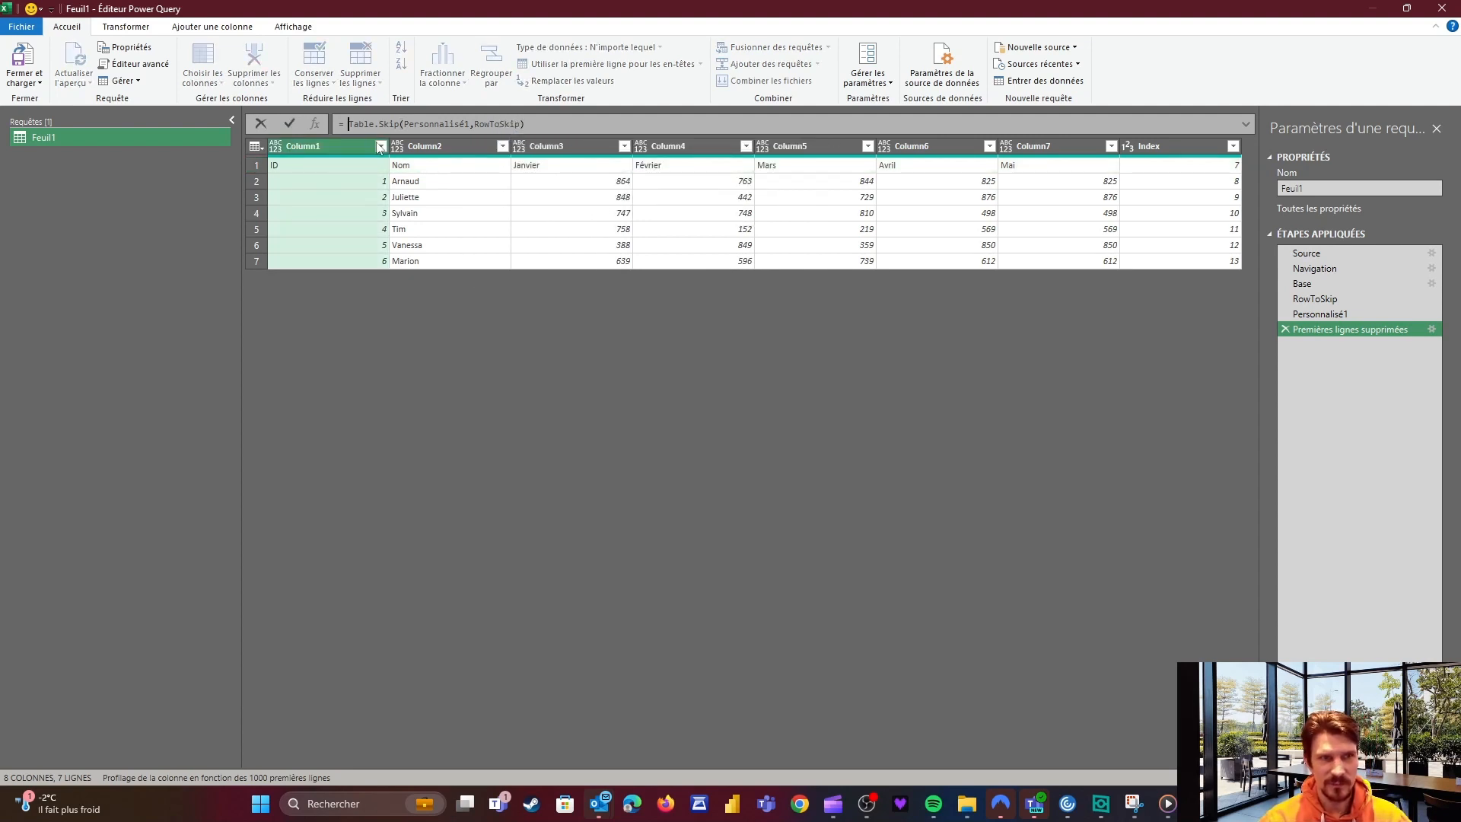
type("Table.")
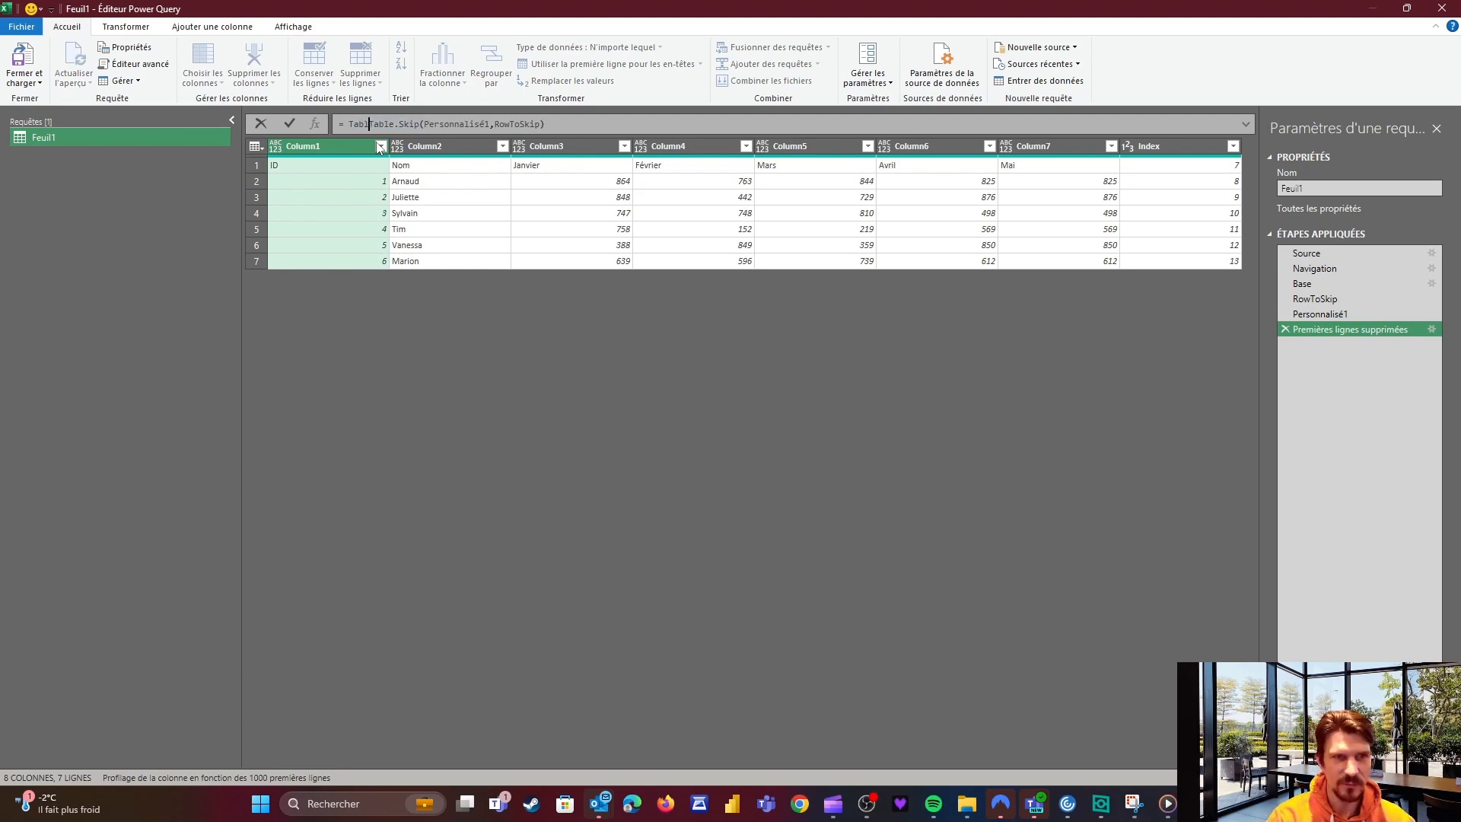
key("BackSpace")
key("BackSpace")
key("BackSpace")
key("BackSpace")
key("BackSpace")
key("BackSpace")
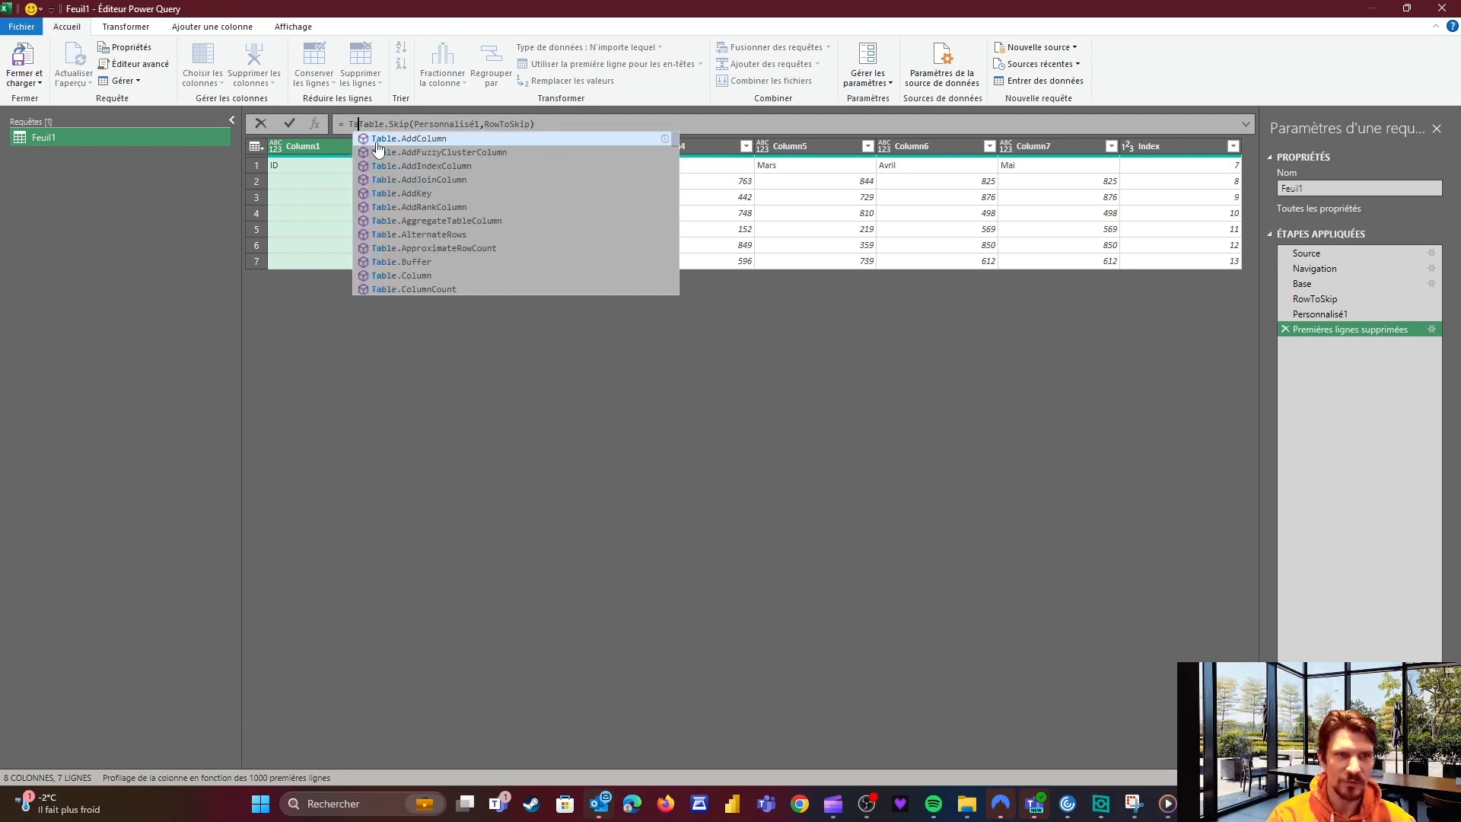
left_click(344, 311)
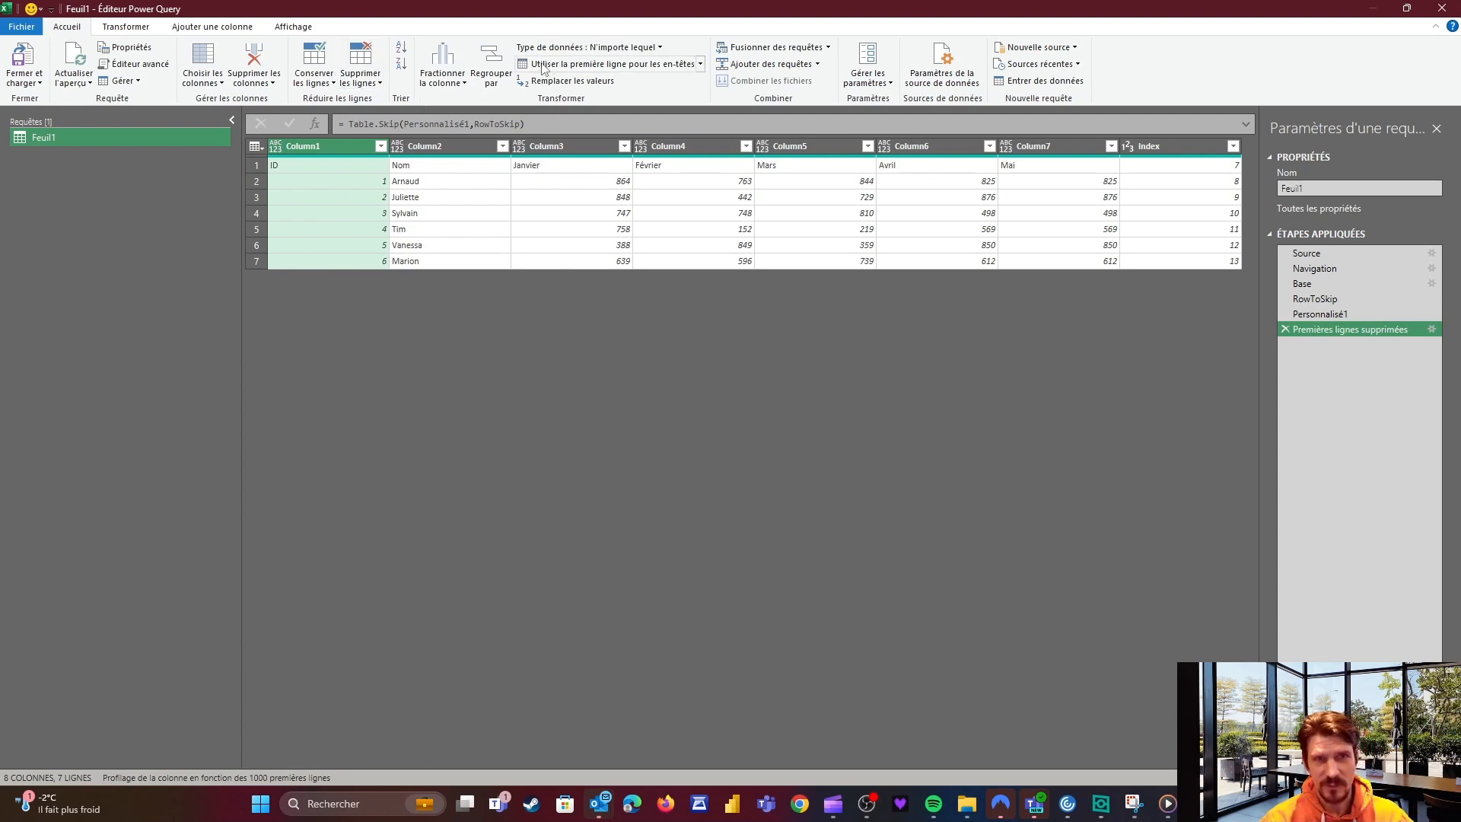
Promote the first row to headers without the automatic type-change step, and remove the leftover index column headed 7.
left_click(623, 68)
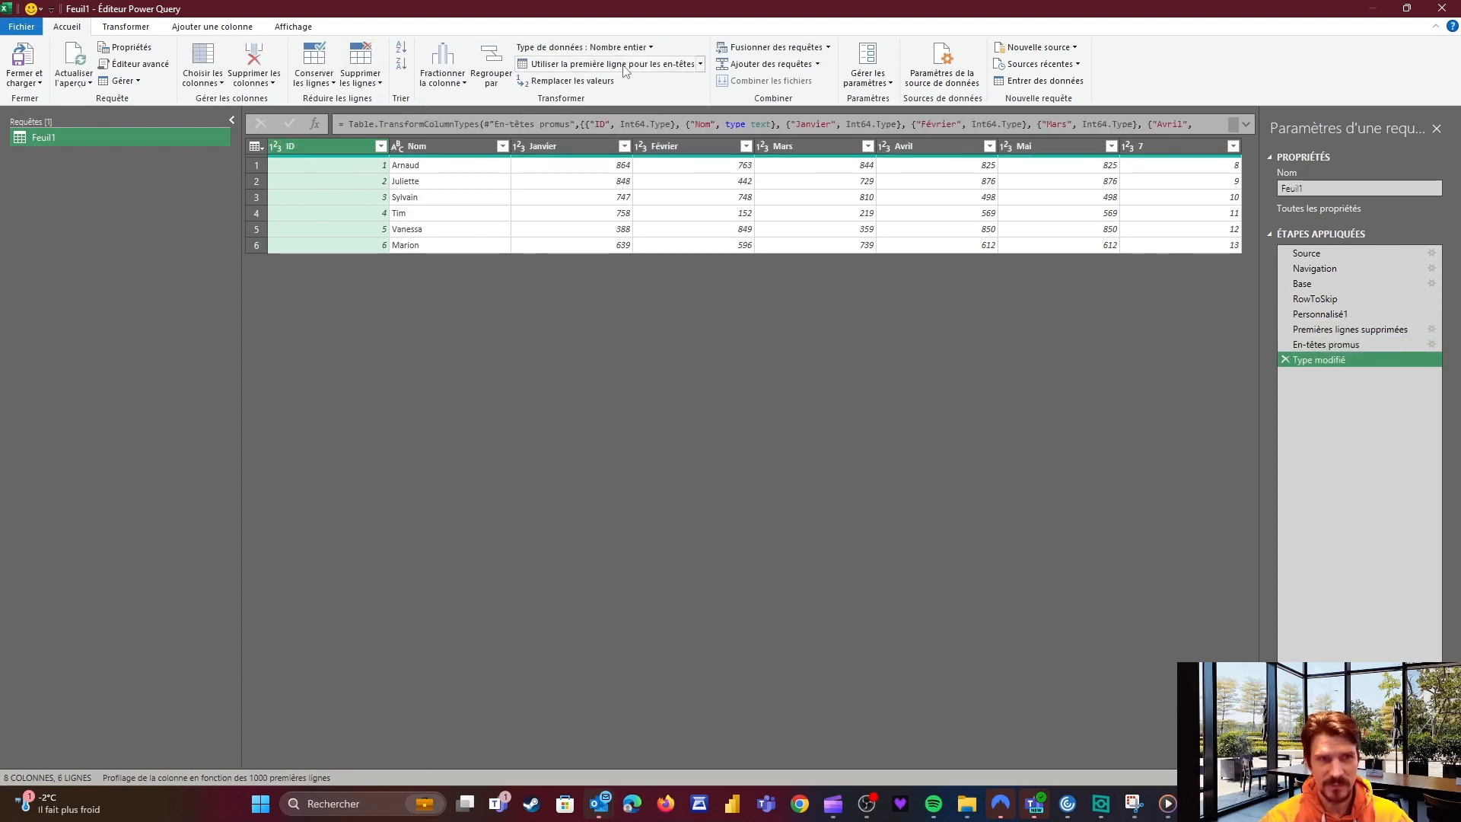
left_click(1286, 359)
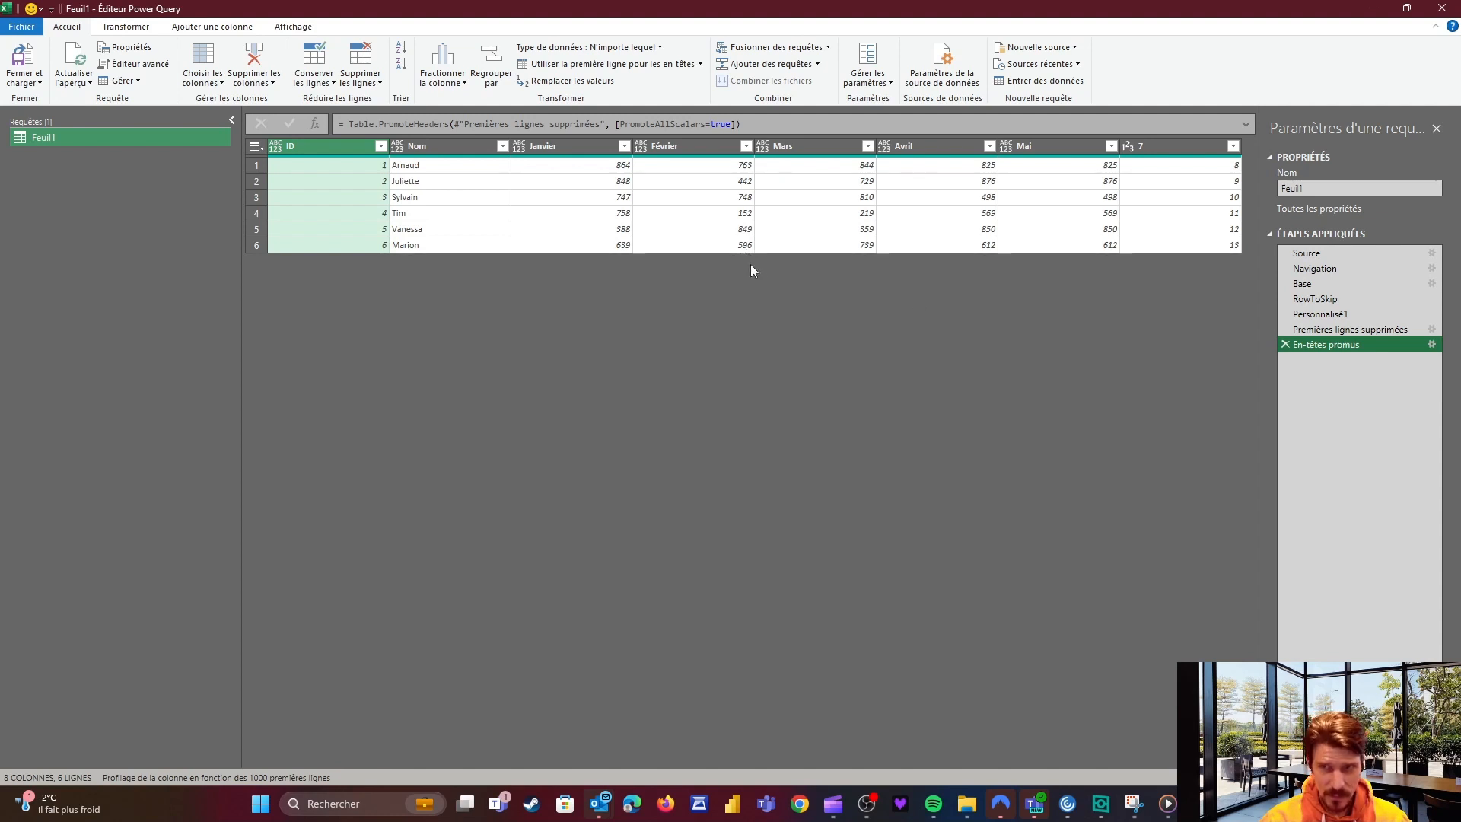
left_click(1145, 150)
key("Delete")
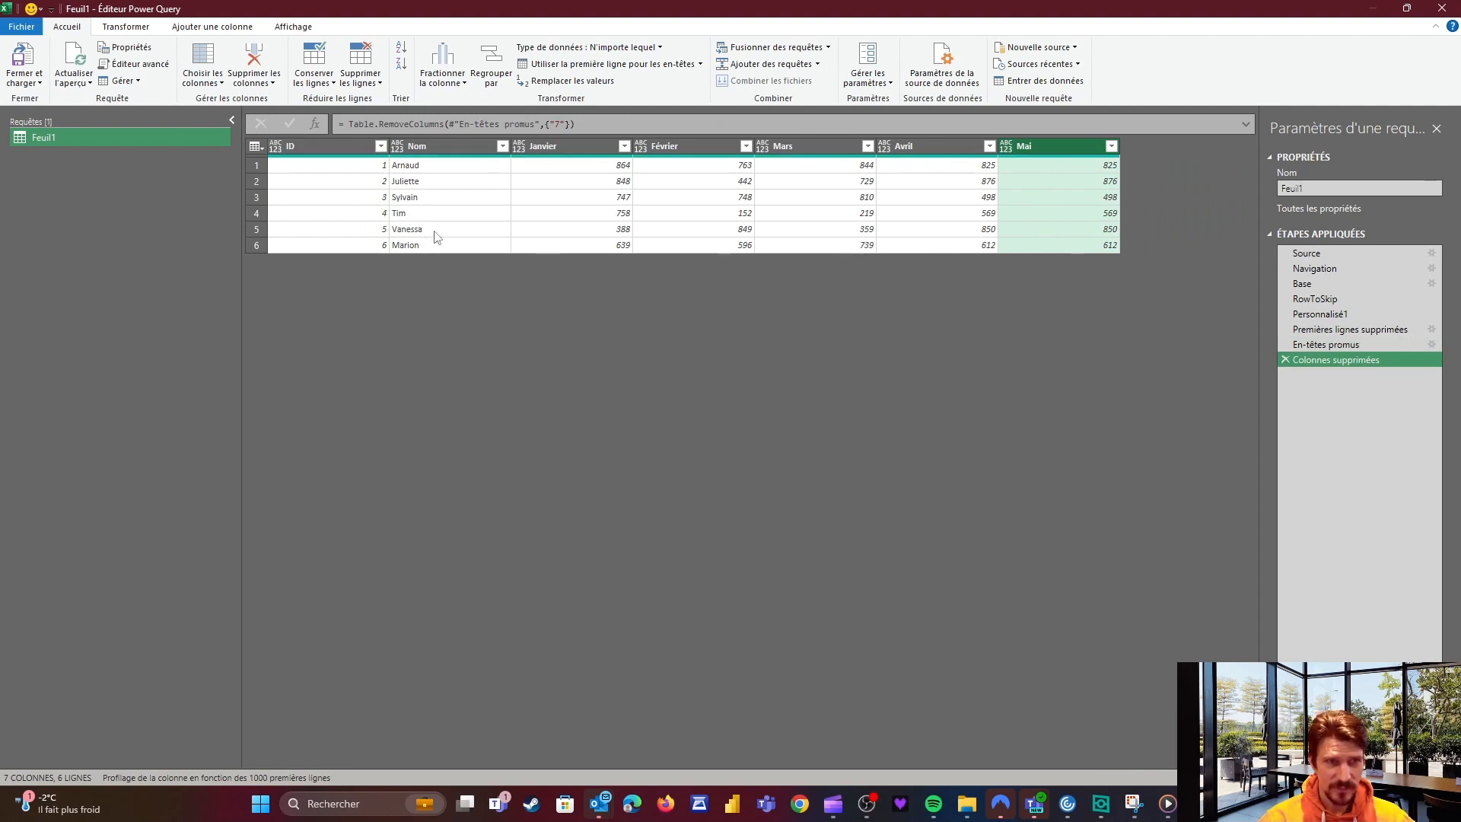
Close the query editor, load the query into the workbook, and select the whole loaded table.
left_click(13, 82)
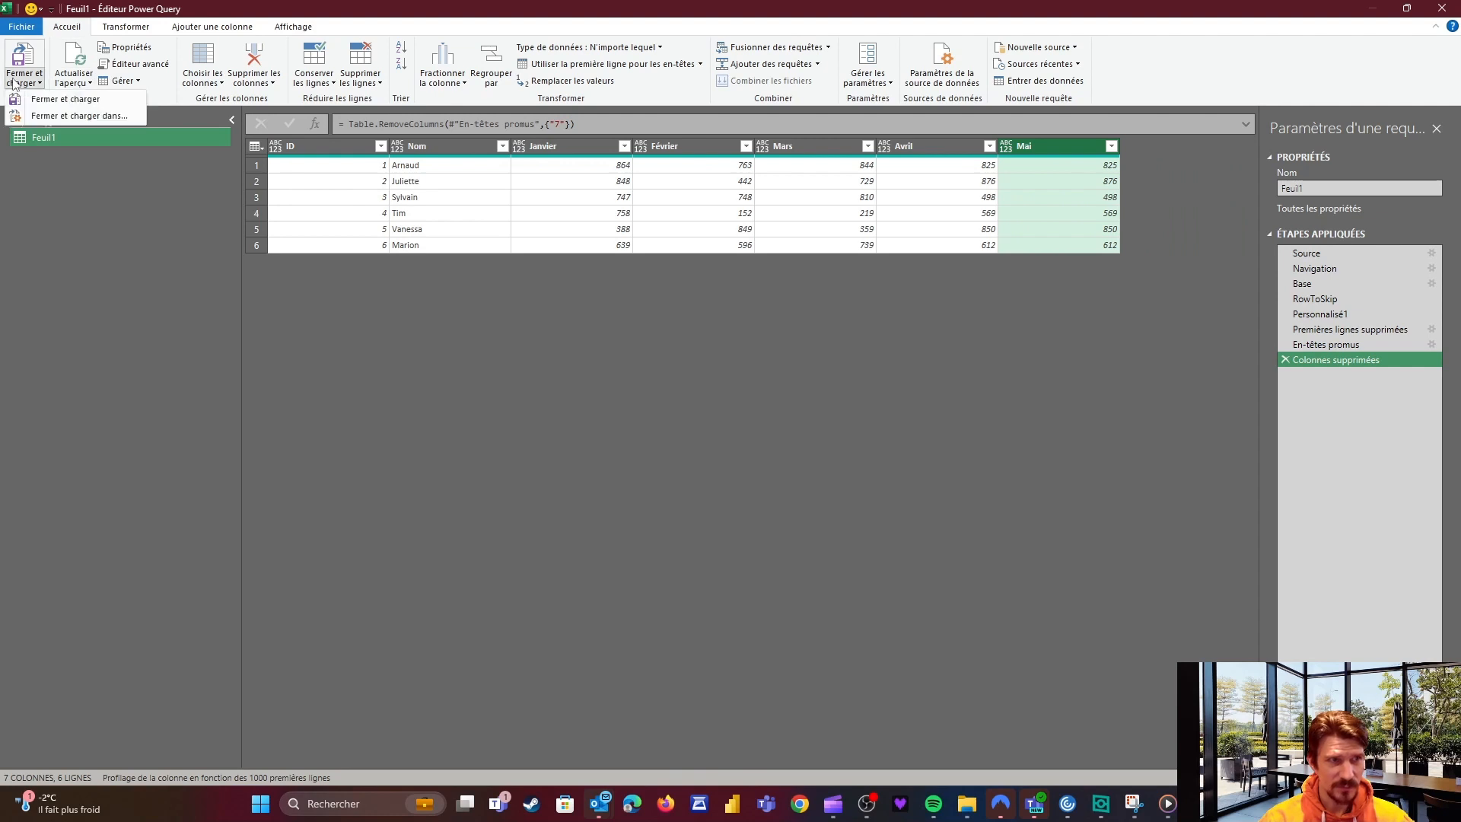
left_click(46, 99)
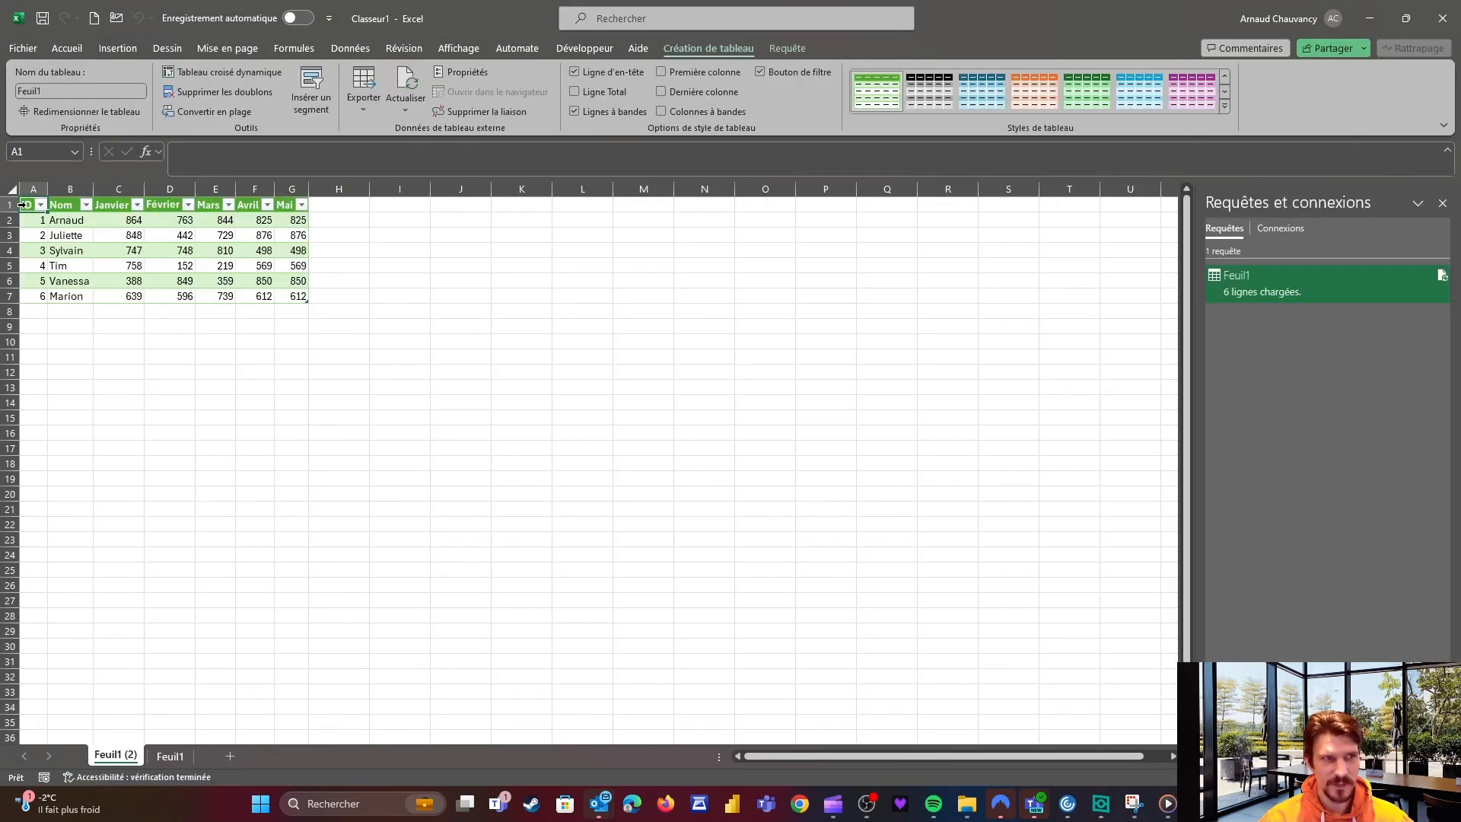
left_click_drag(25, 204, 284, 297)
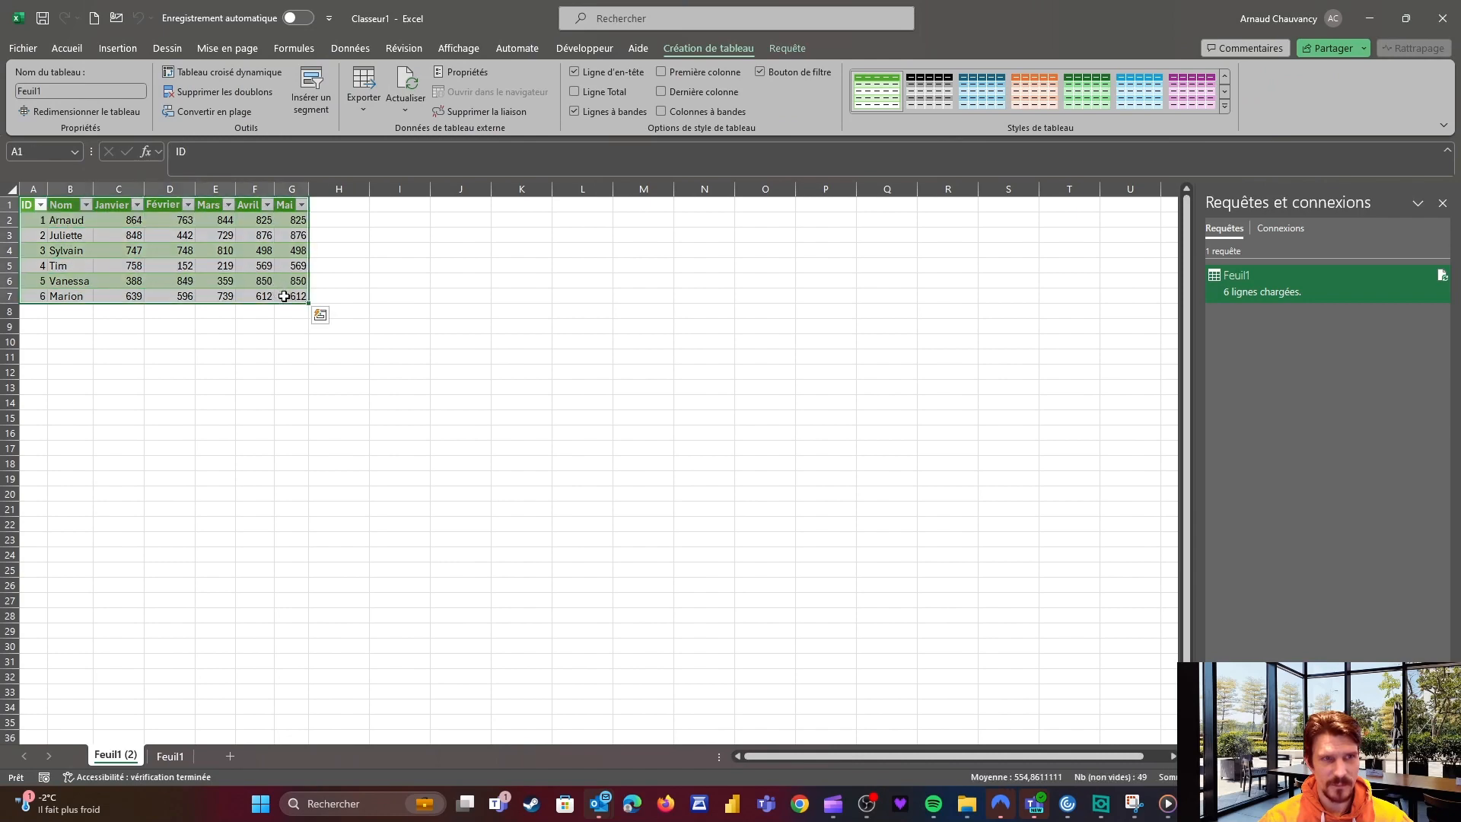